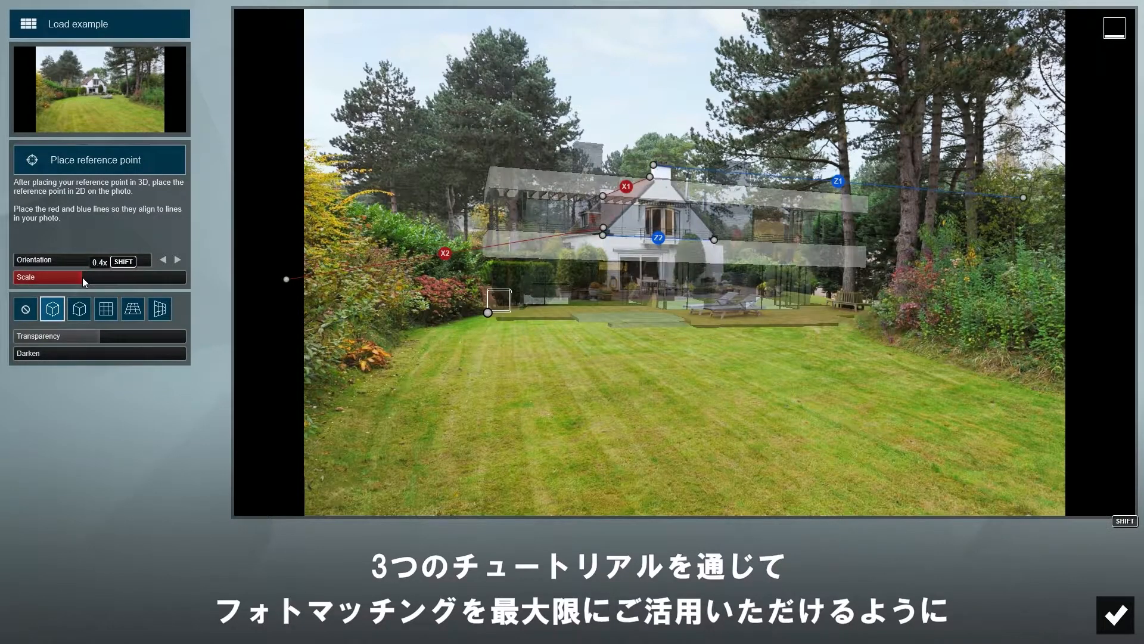
Scale up the house model overlaid on the garden photo and reposition its reference point at the lawn's edge.
shift+drag(83, 281, 166, 284)
drag(487, 312, 458, 299)
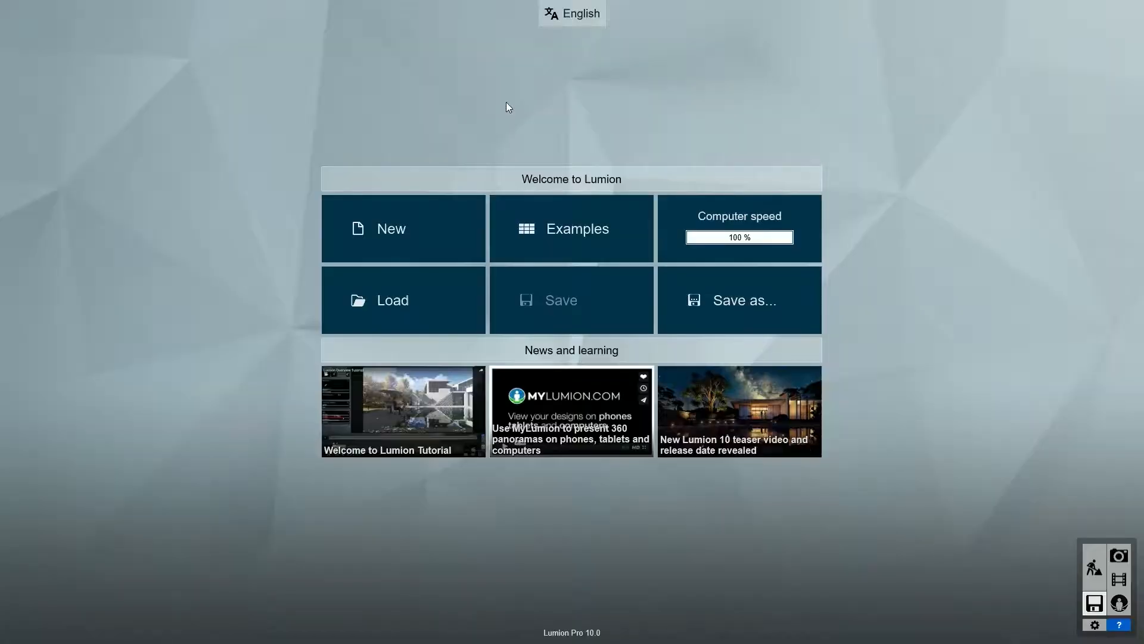
Load the Villa Van Manen example scene.
click(554, 229)
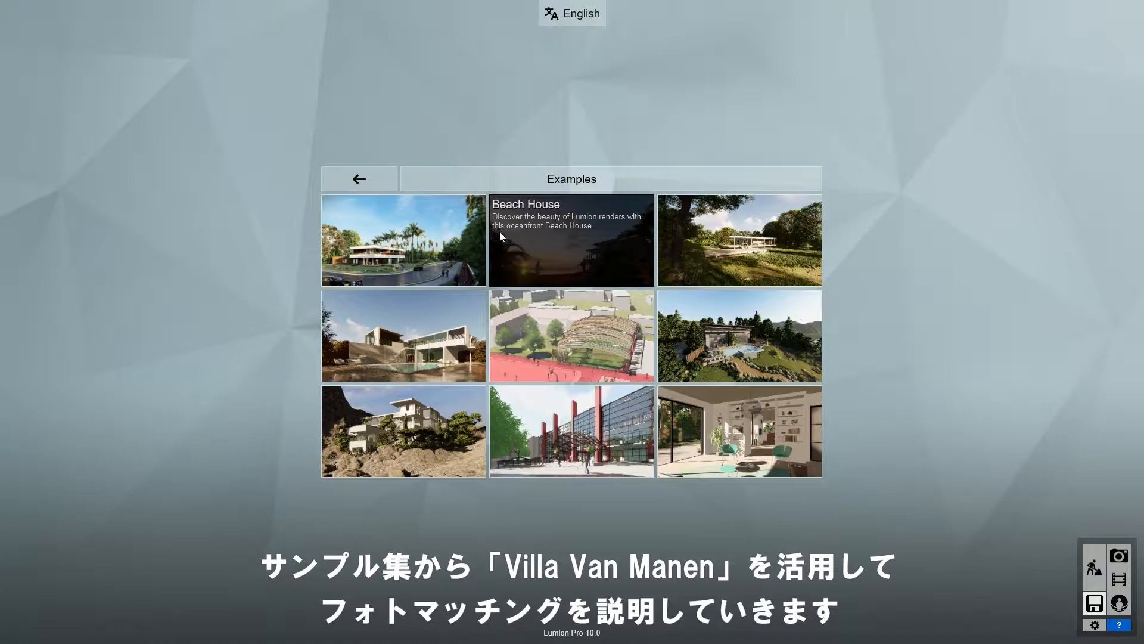
click(425, 250)
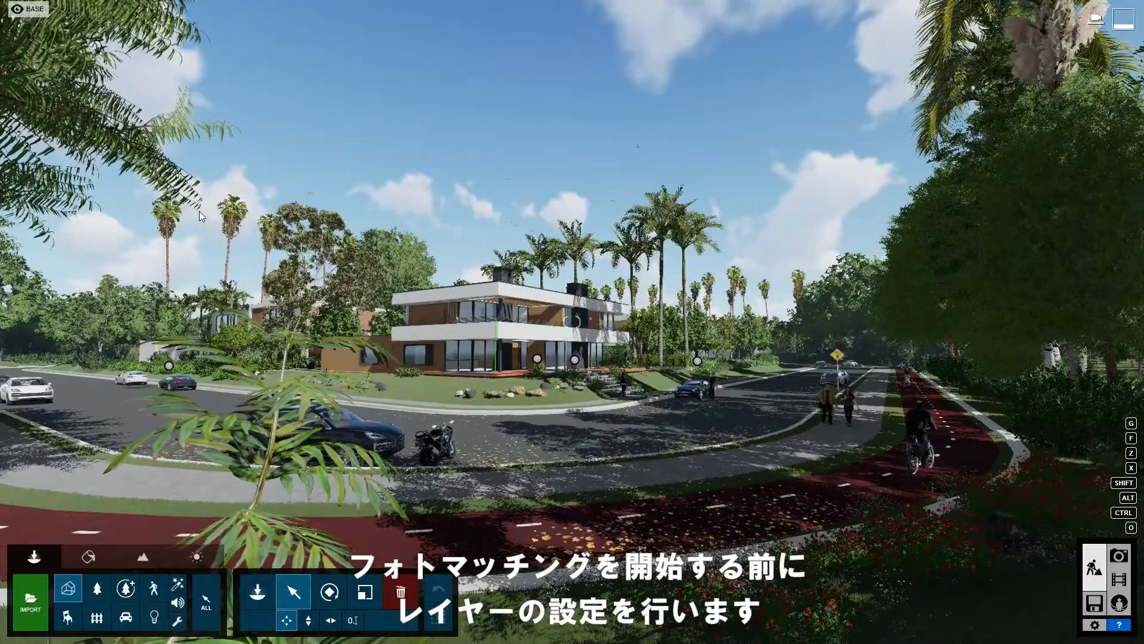
Hide the Background Houses, Road & Sidewalk, Background Trees, Car & People, Terrain and Birds layers.
mouse_move(91, 17)
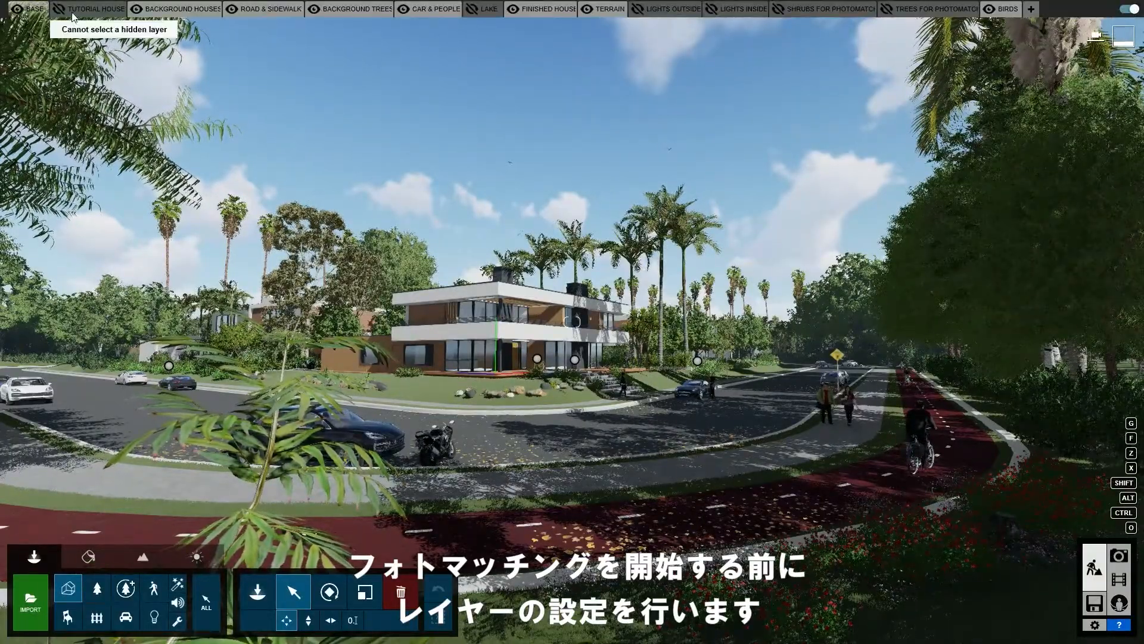
click(138, 10)
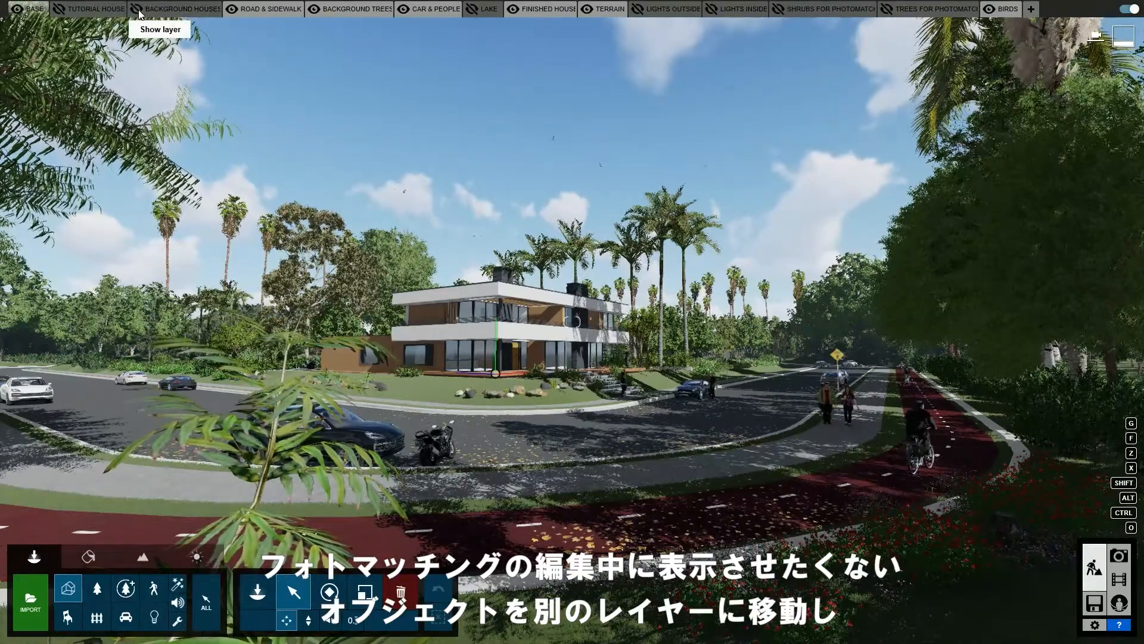
click(231, 9)
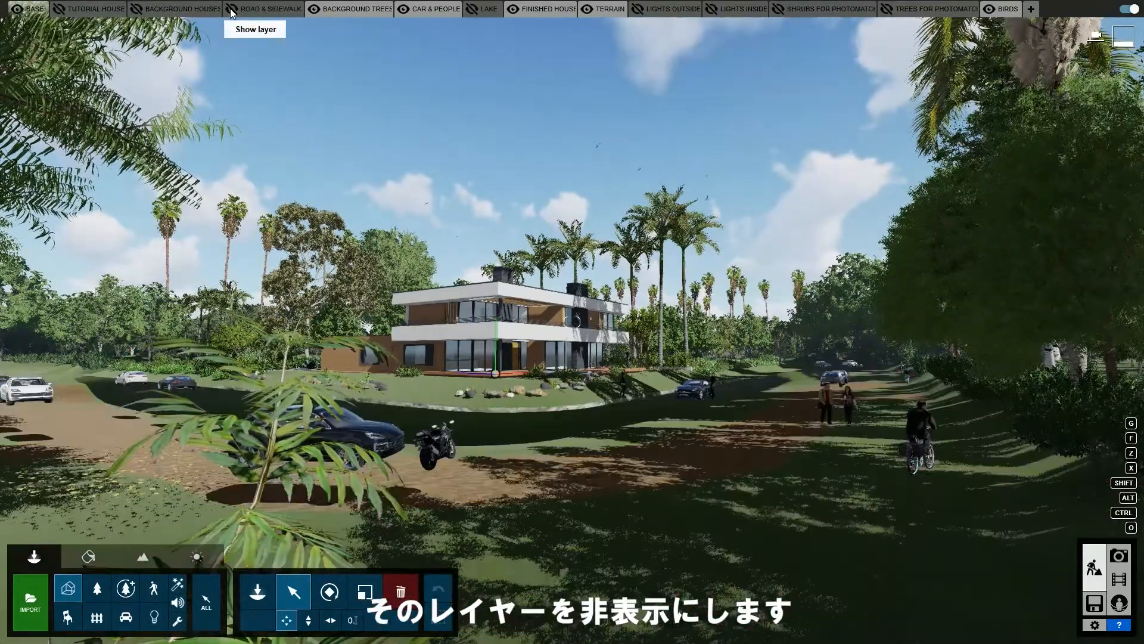
click(314, 10)
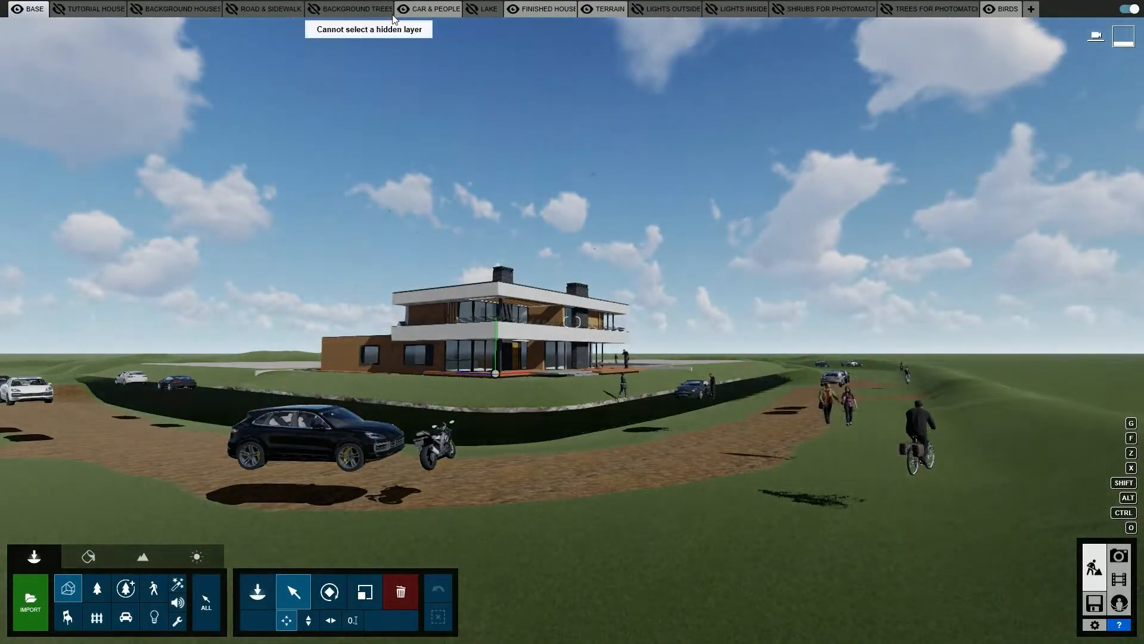
click(404, 10)
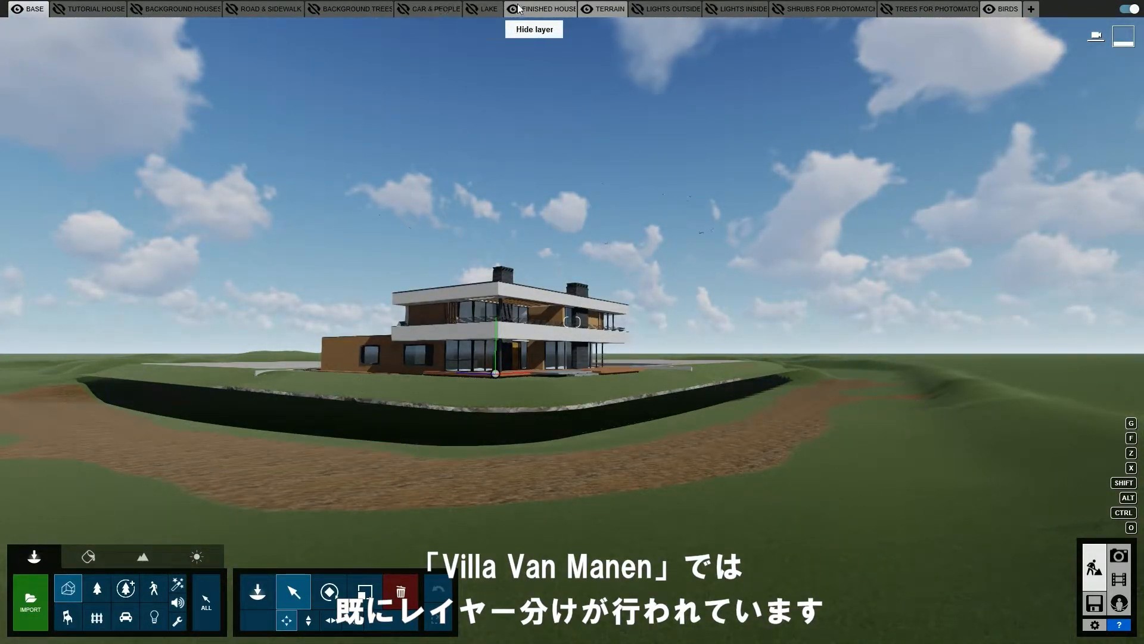
click(588, 9)
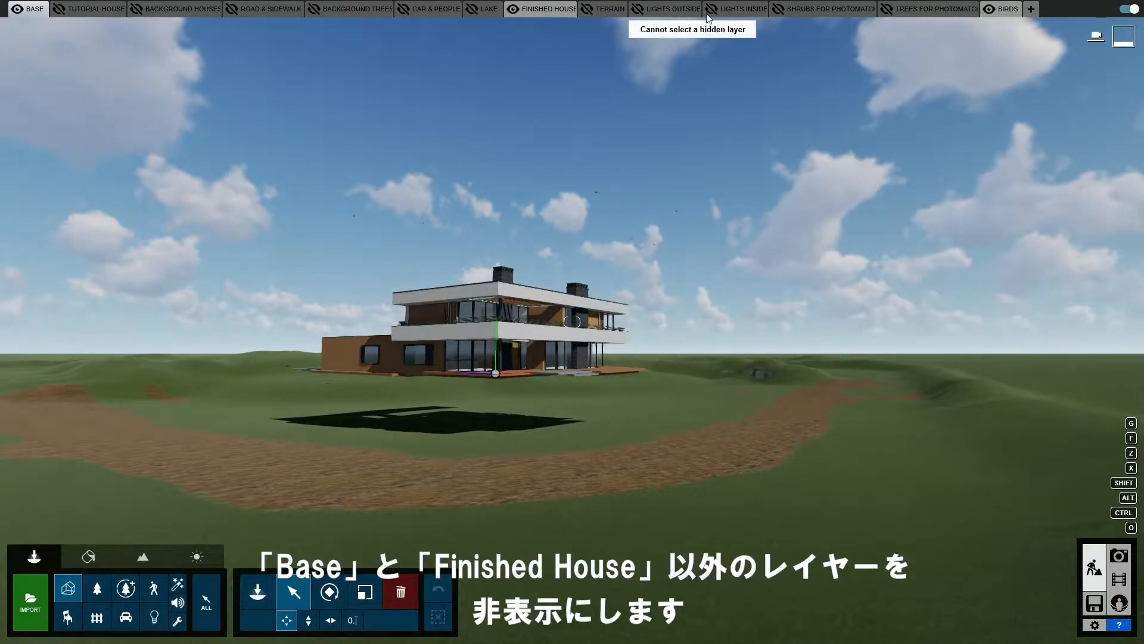
click(993, 10)
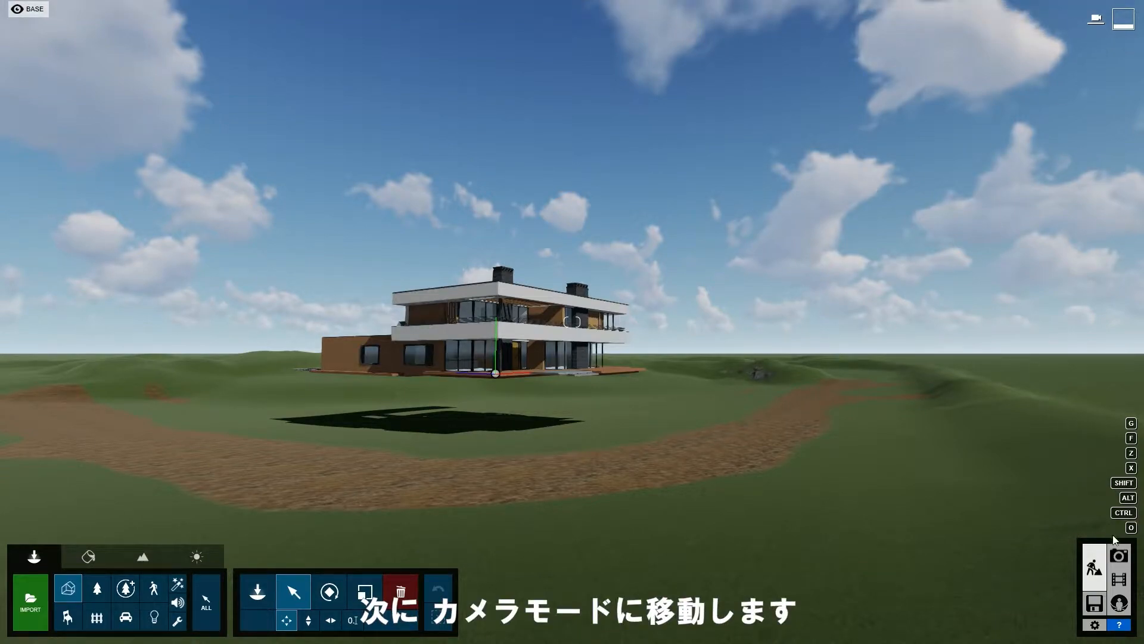
Store the current view in empty photo slot 8 and add the Photo Matching effect to it.
click(1119, 556)
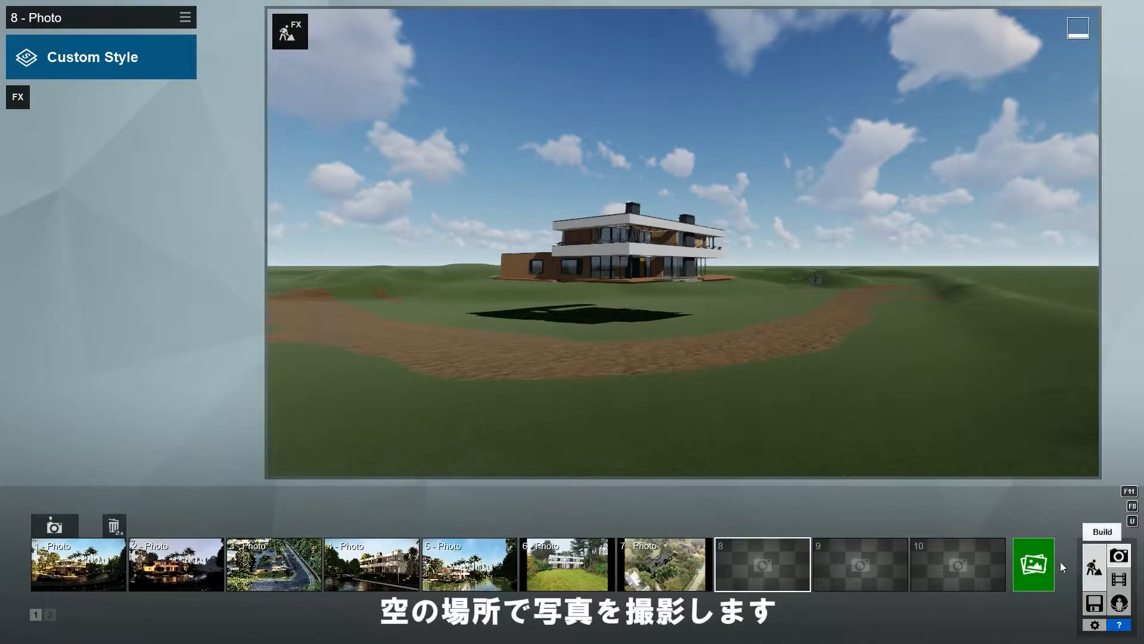
click(749, 529)
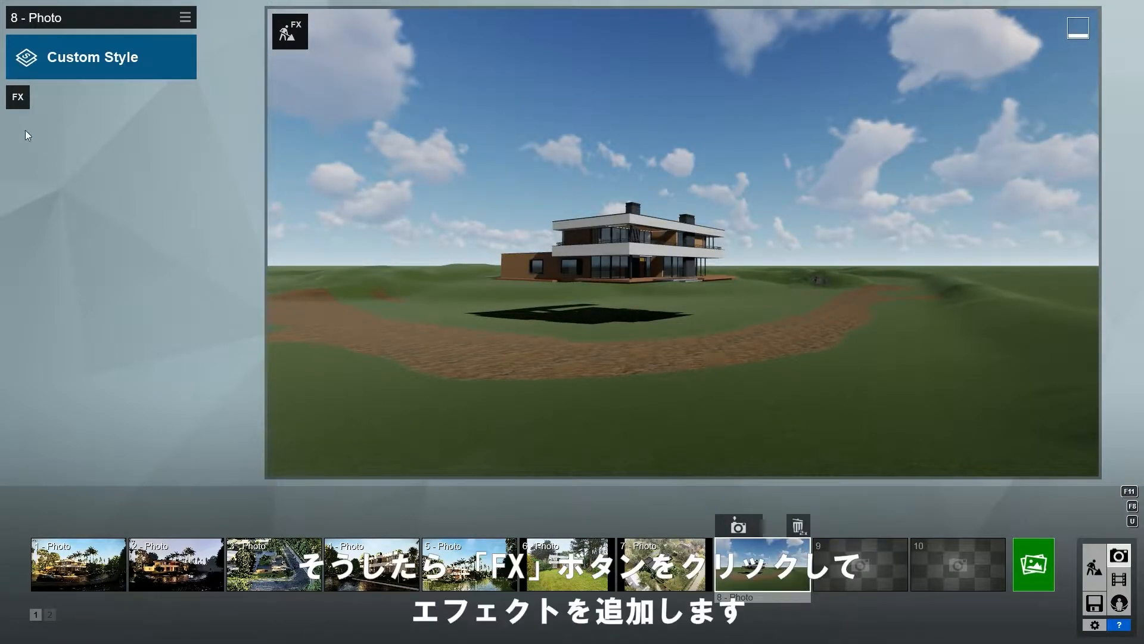
click(15, 100)
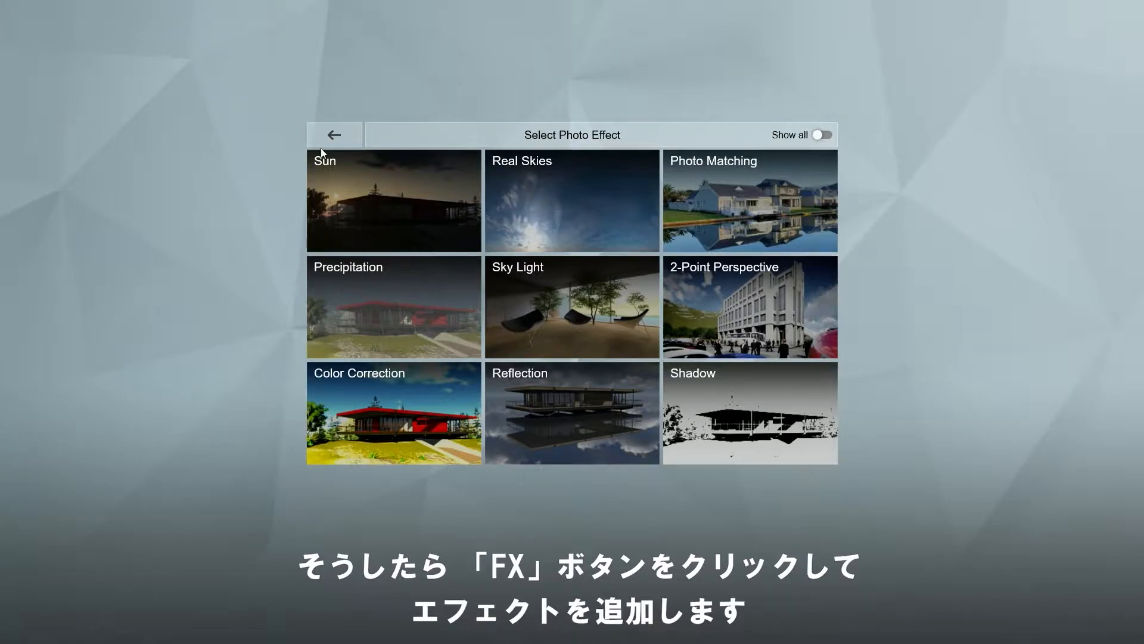
click(734, 201)
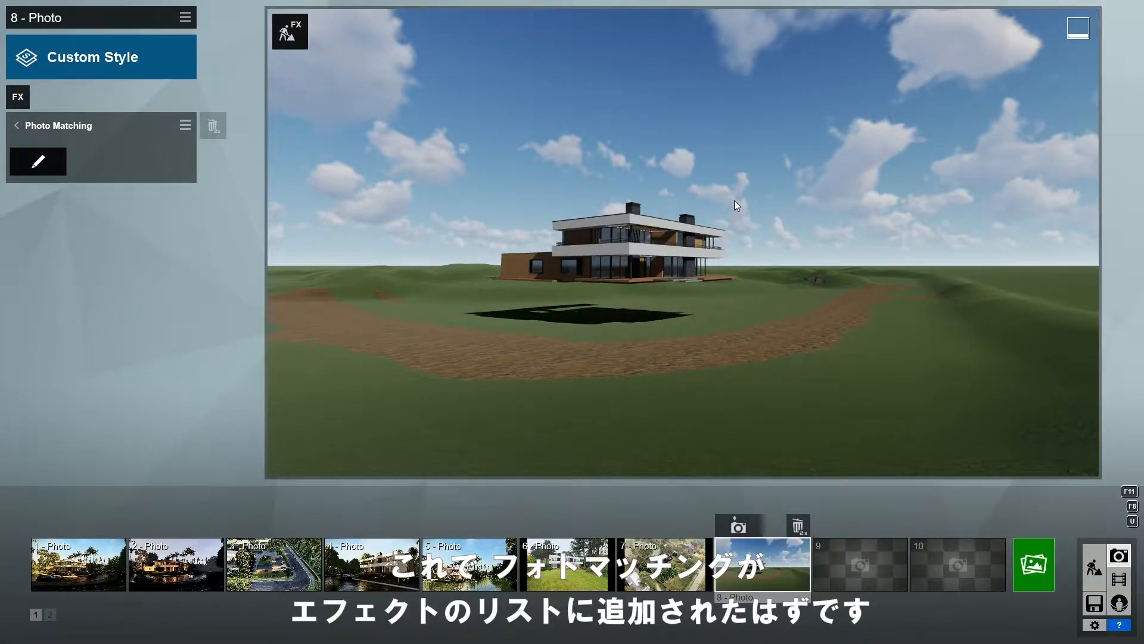
Open the Photo Matching effect for editing and load the "Outer corner, downward angle" example.
click(37, 161)
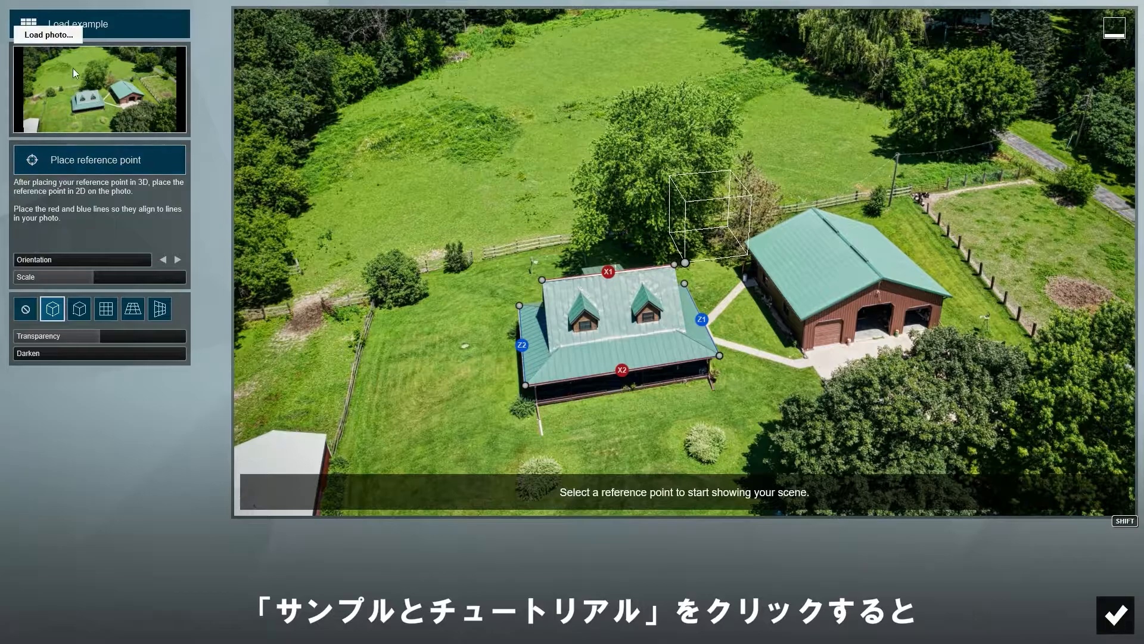
click(79, 27)
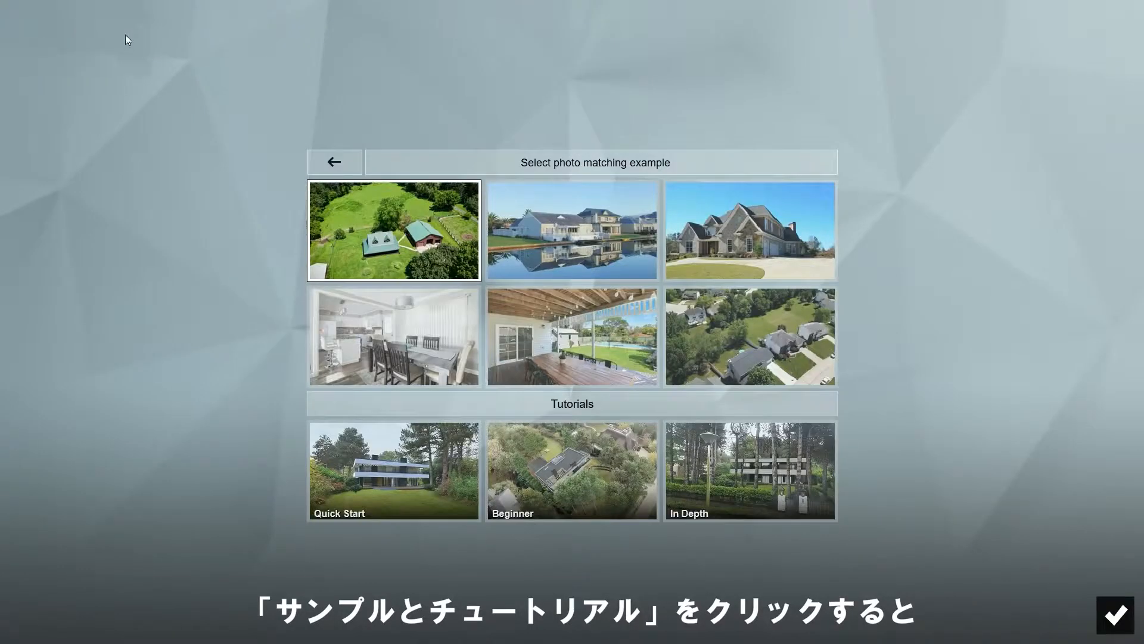
click(548, 227)
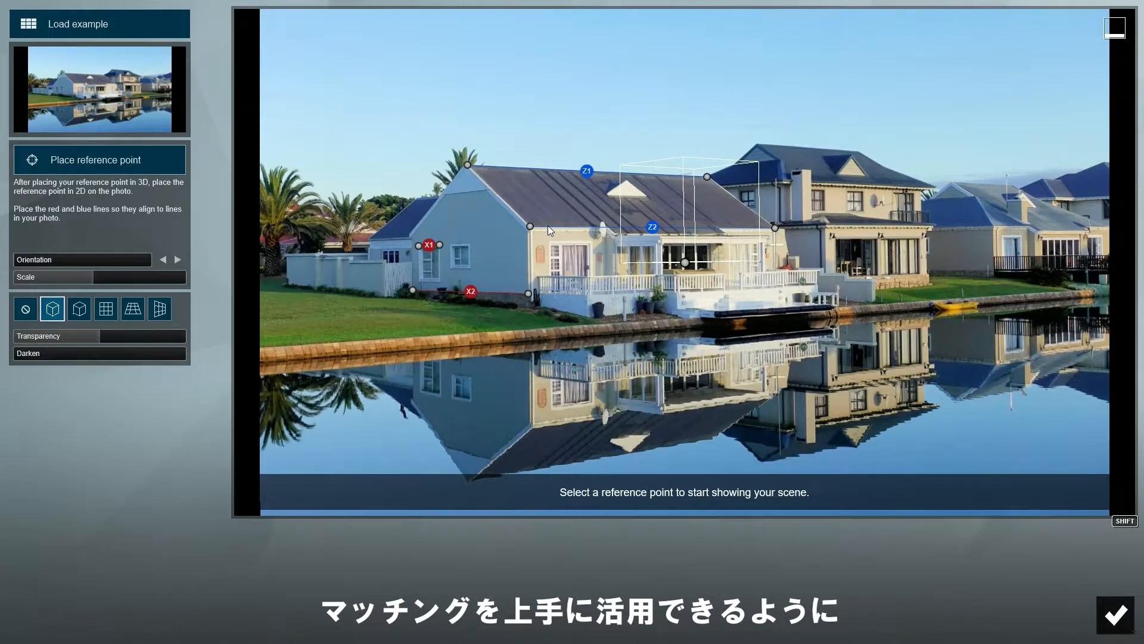
Preview the "Outer corner, upward angle" example and switch back to the "Outer corner, downward angle" example.
click(109, 25)
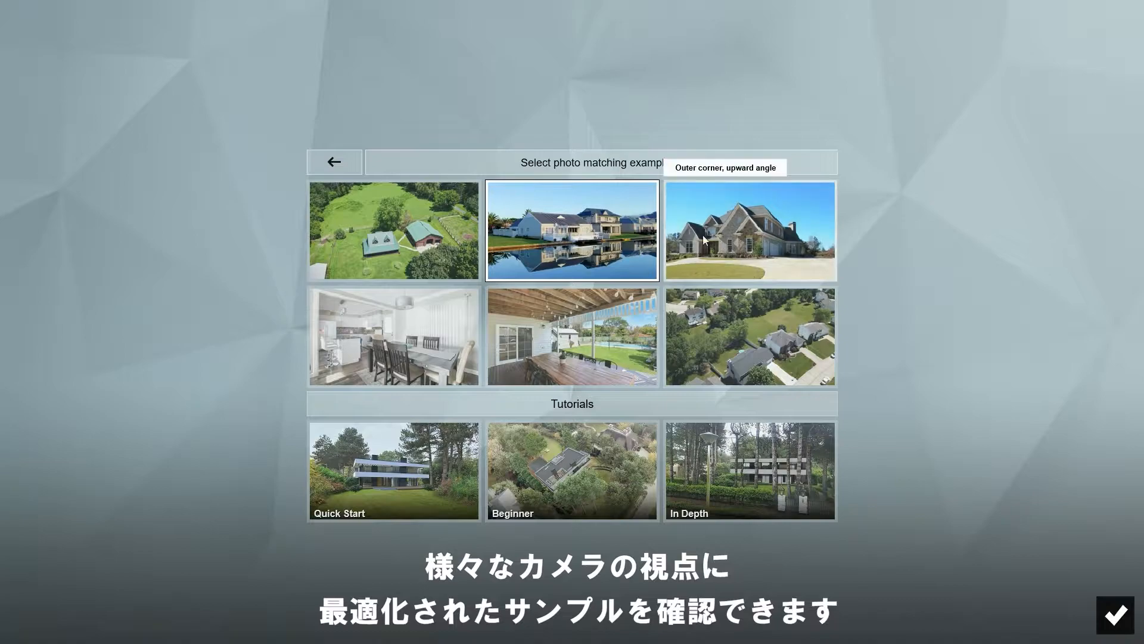
click(740, 249)
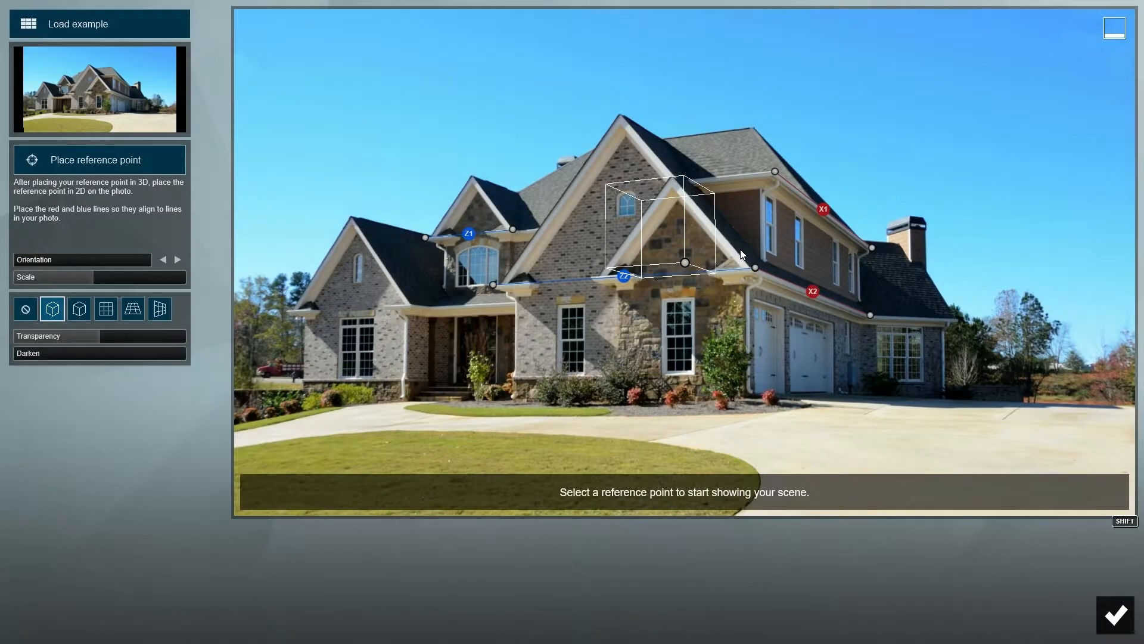
click(90, 23)
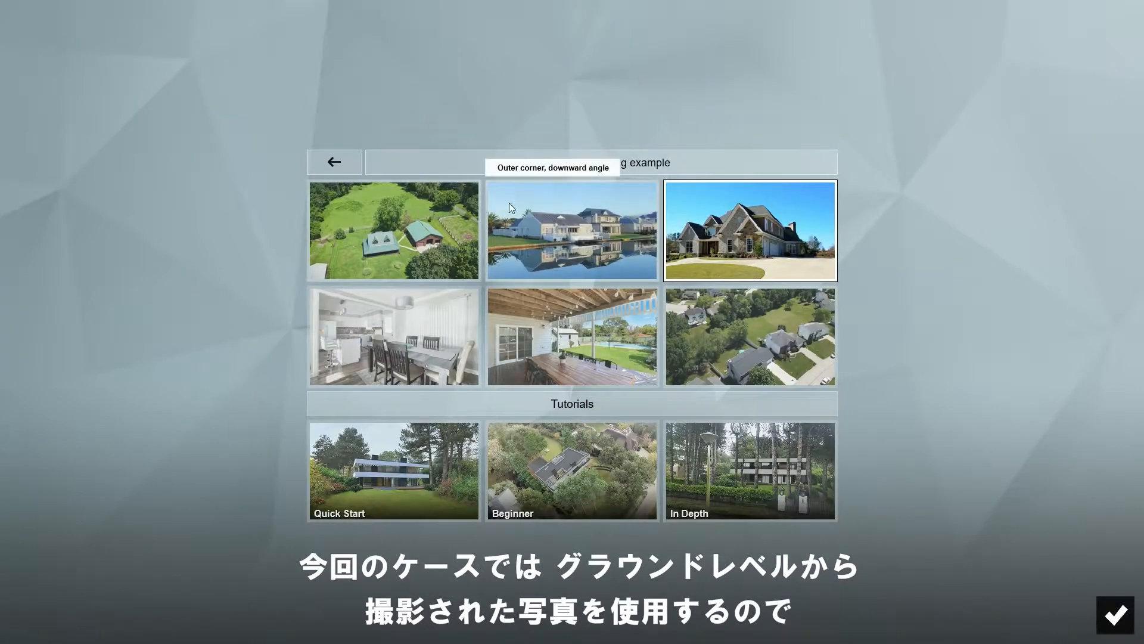
click(547, 219)
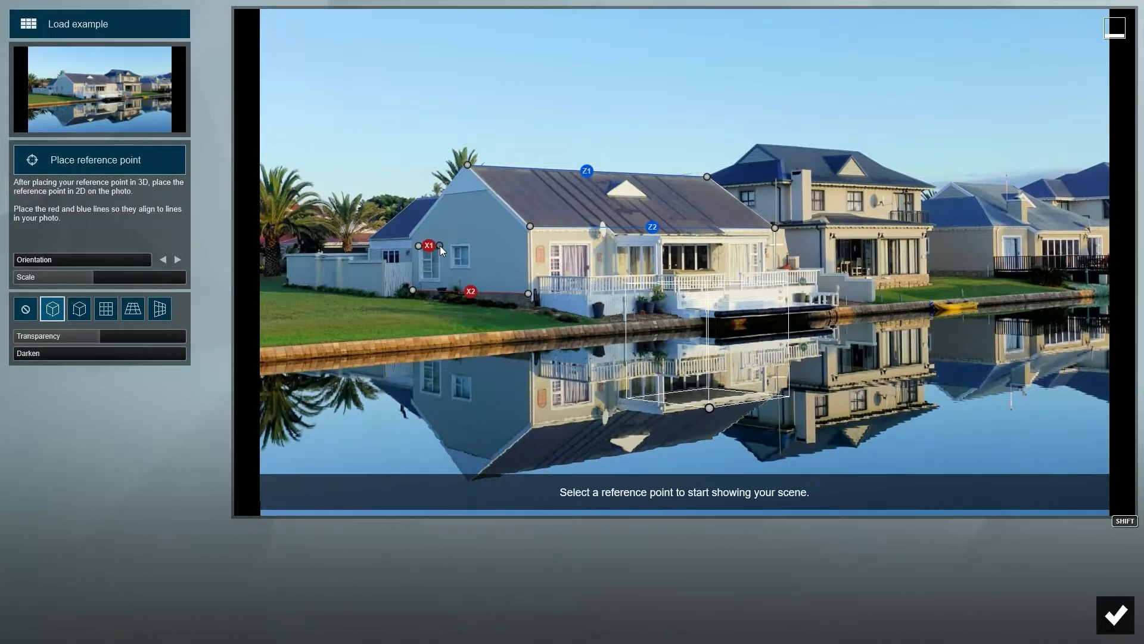
Extend the red X1 line along the gable wall's window tops and adjust the blue Z1 line's end at the roof ridge.
drag(440, 246, 471, 243)
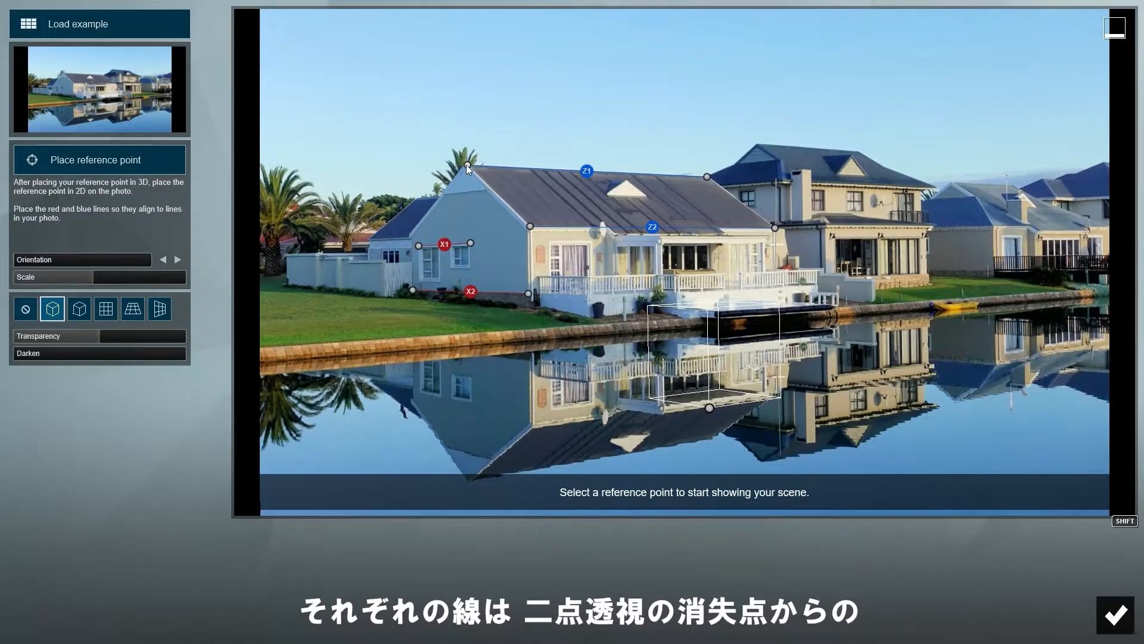
mouse_move(466, 166)
mouse_down()
mouse_move(467, 155)
mouse_move(462, 181)
mouse_up()
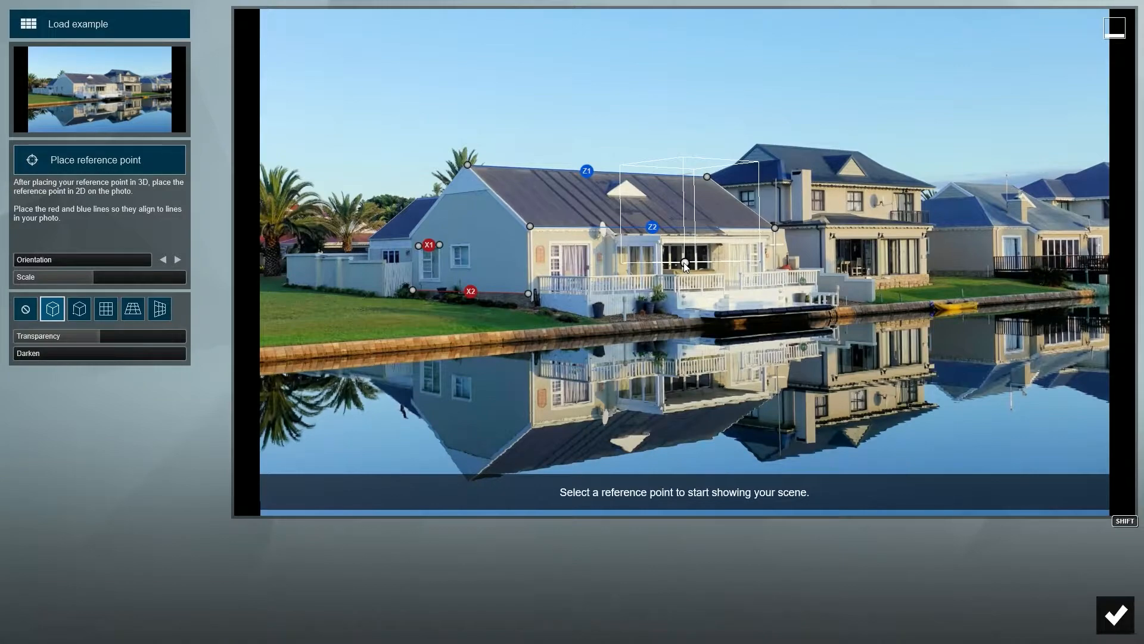
Move the perspective guide's base point onto the water, trying the grid on the XZ plane before restoring the box display.
drag(685, 263, 702, 385)
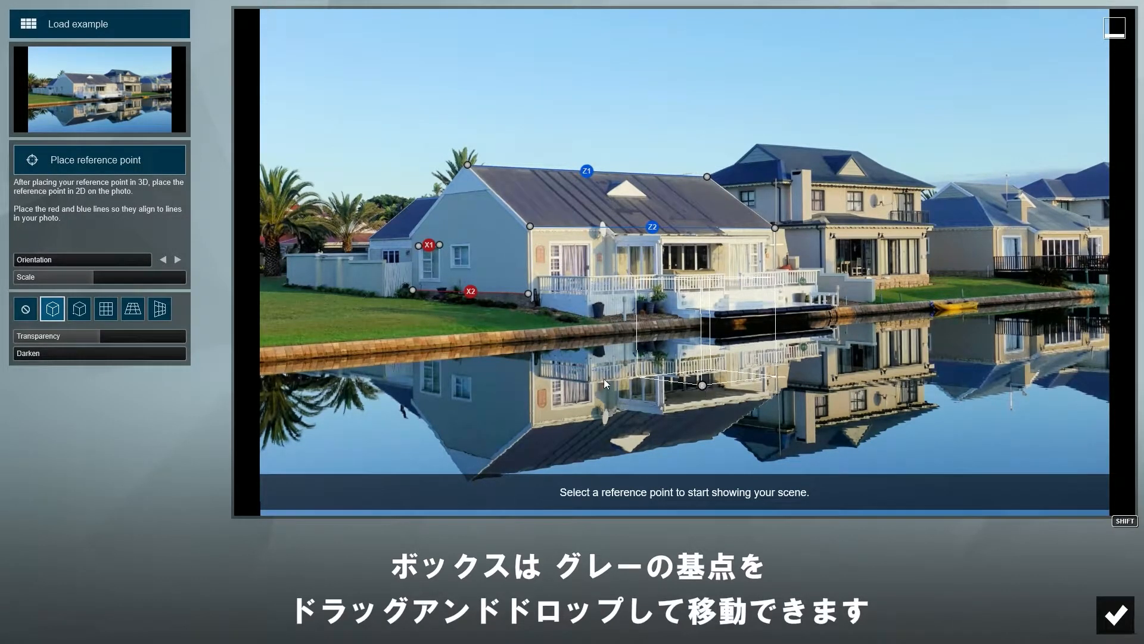
click(109, 311)
click(133, 309)
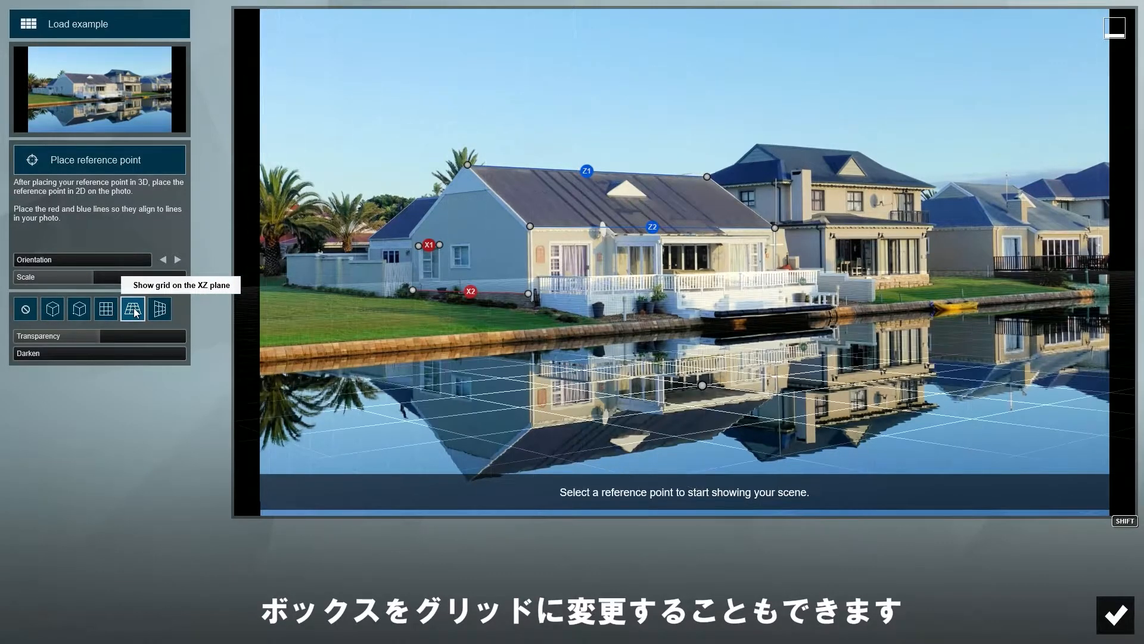
drag(702, 385, 709, 408)
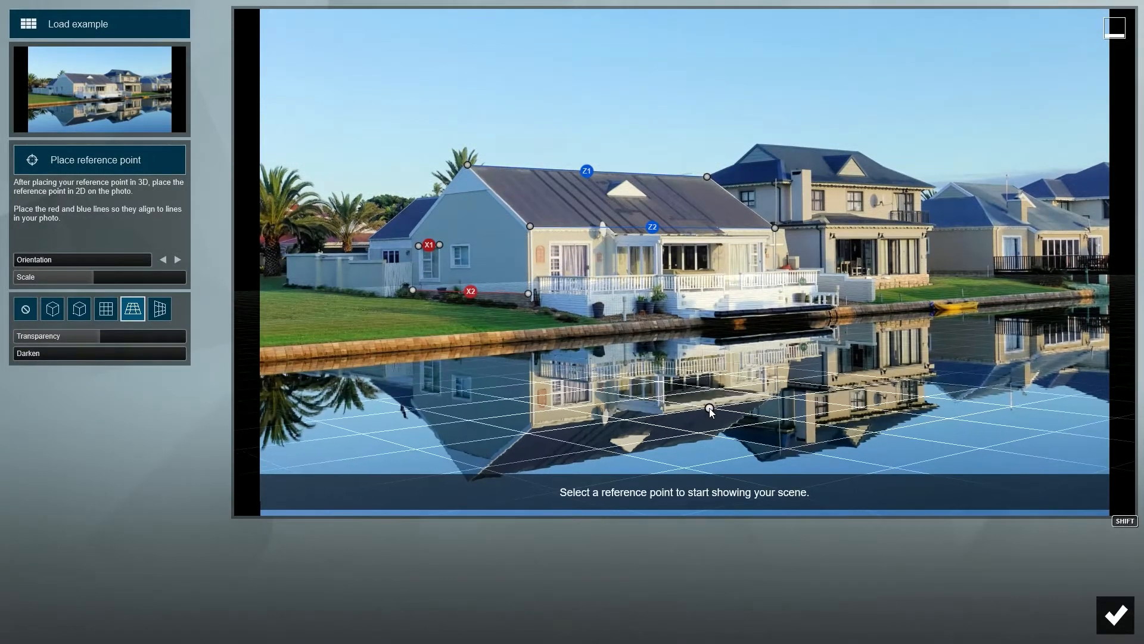
click(53, 309)
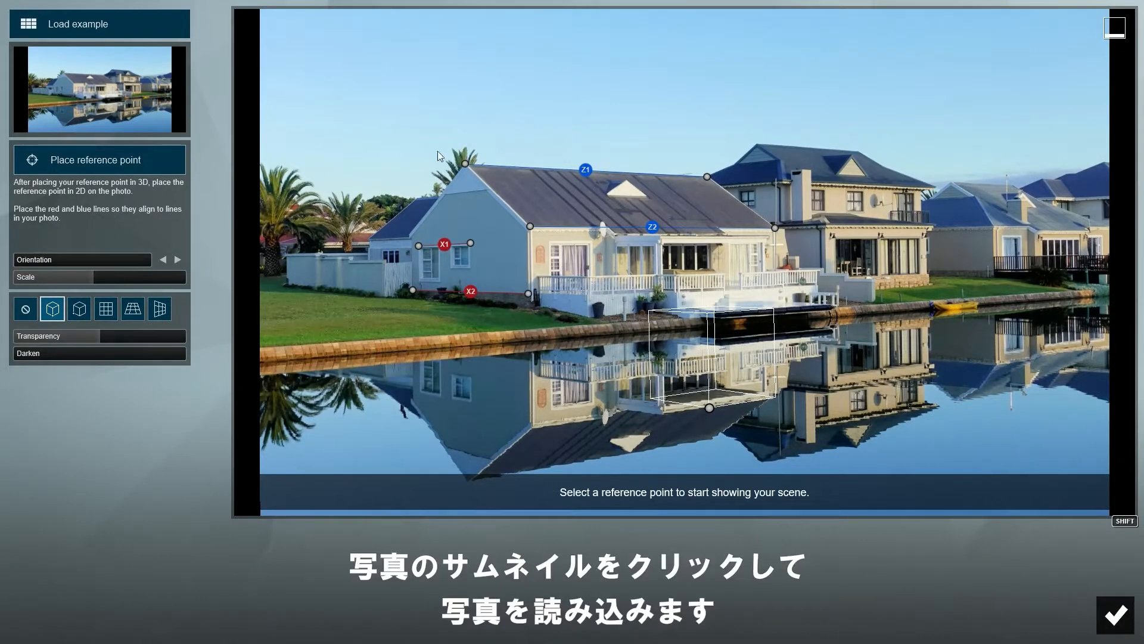
Replace the example picture with the garden photo 709_2160.jpg from the tutorial 1 folder.
click(99, 94)
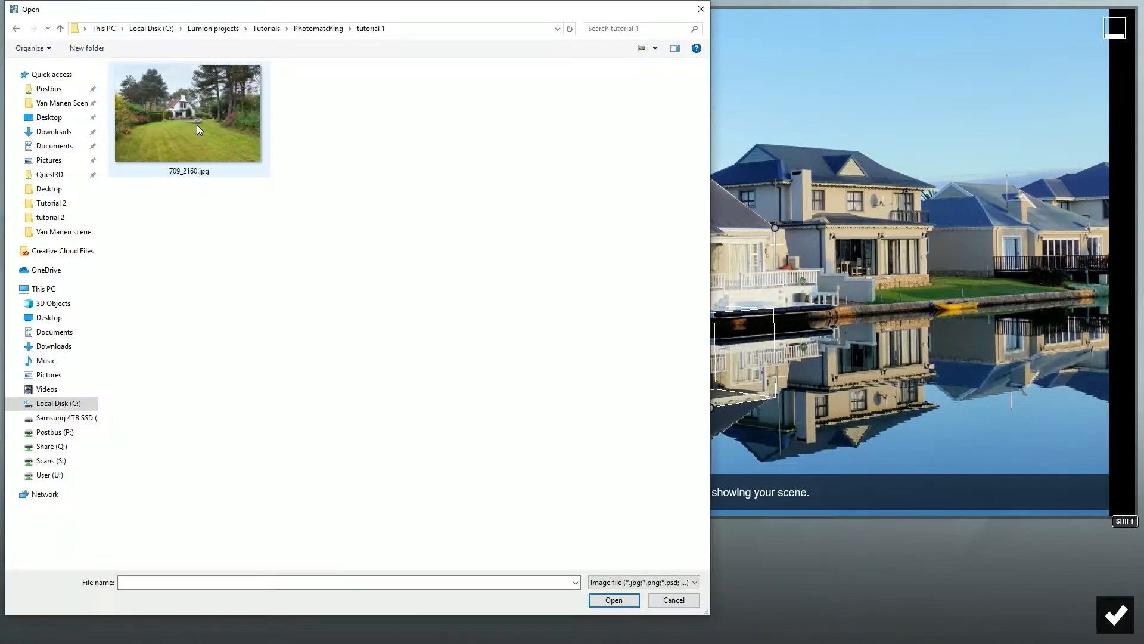
click(197, 124)
double_click(196, 124)
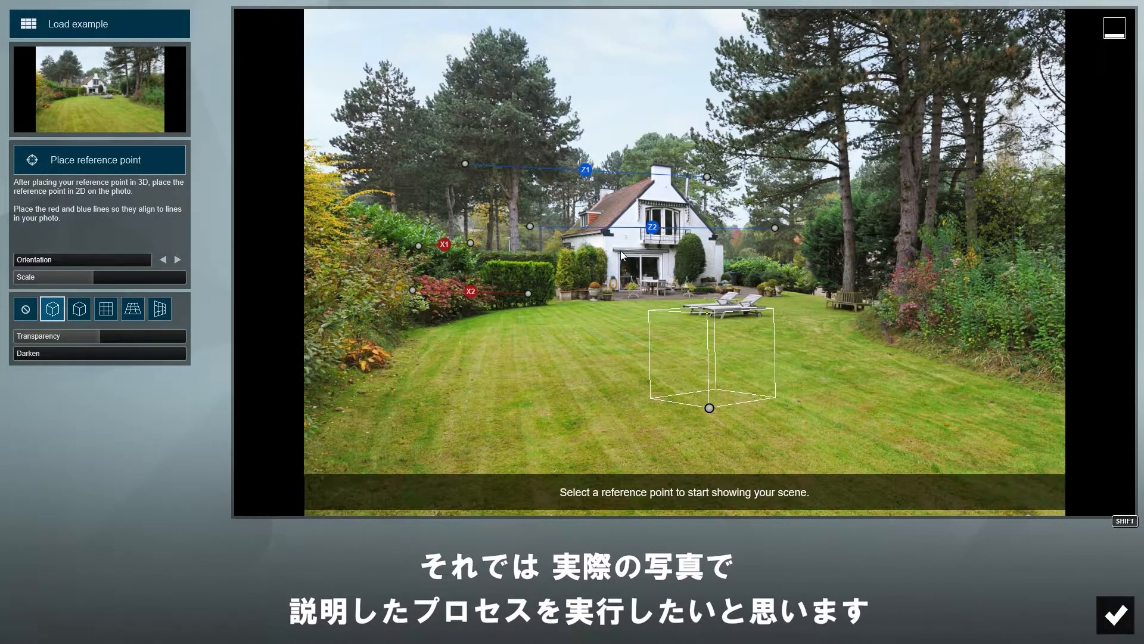
Align the blue Z2 line with the base of the house's front gable and the blue Z1 line with the chimney's top edge.
drag(529, 228, 604, 239)
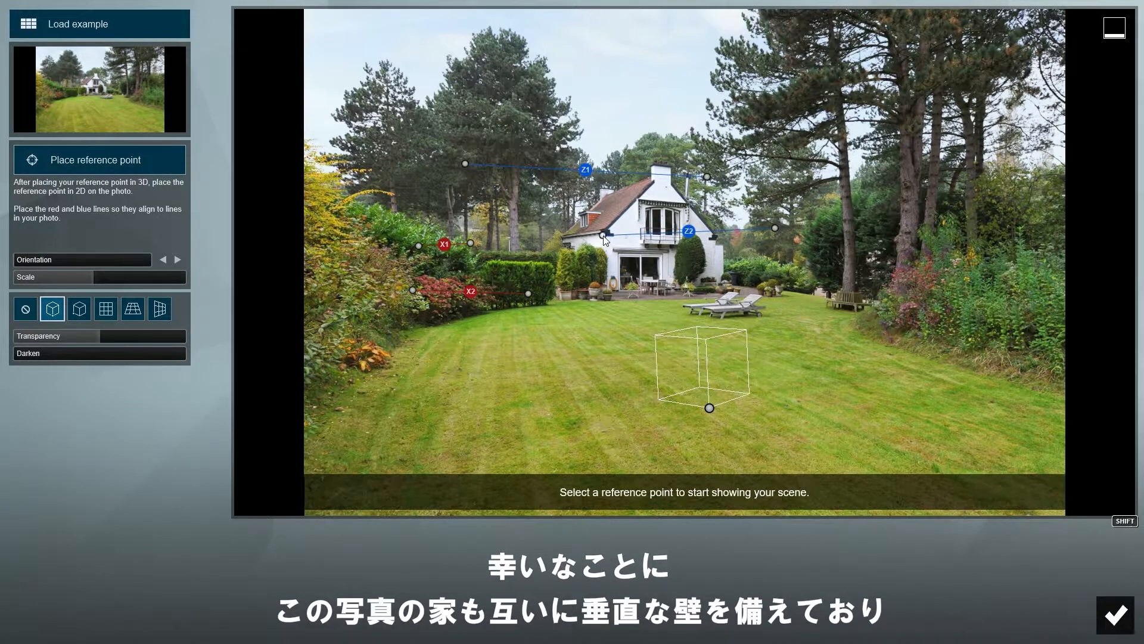
drag(776, 227, 714, 240)
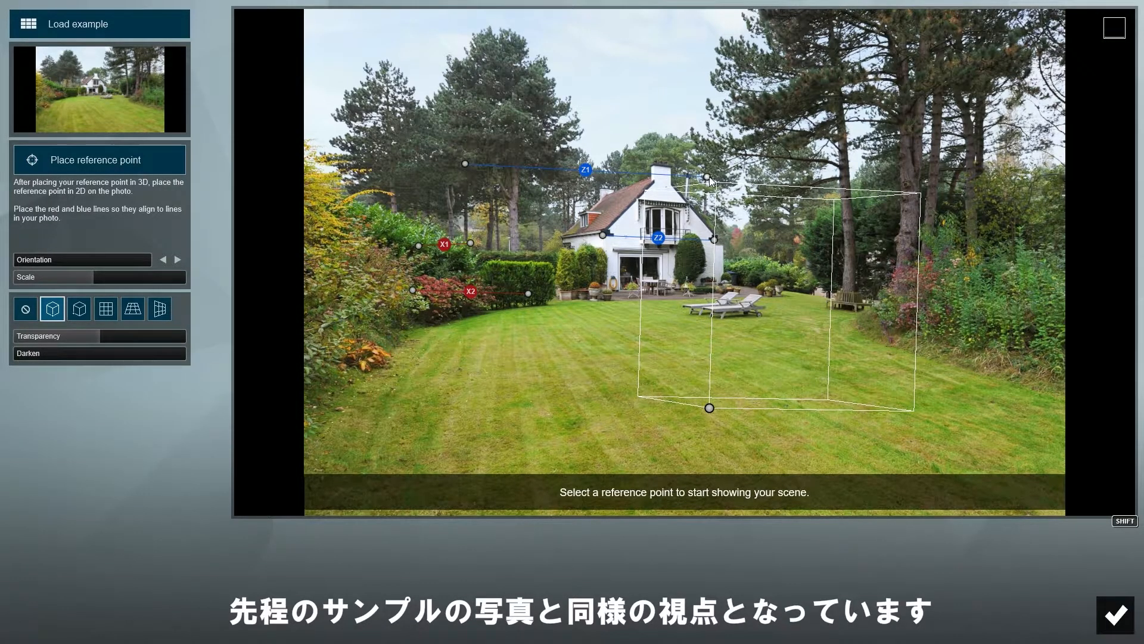
drag(709, 177, 671, 167)
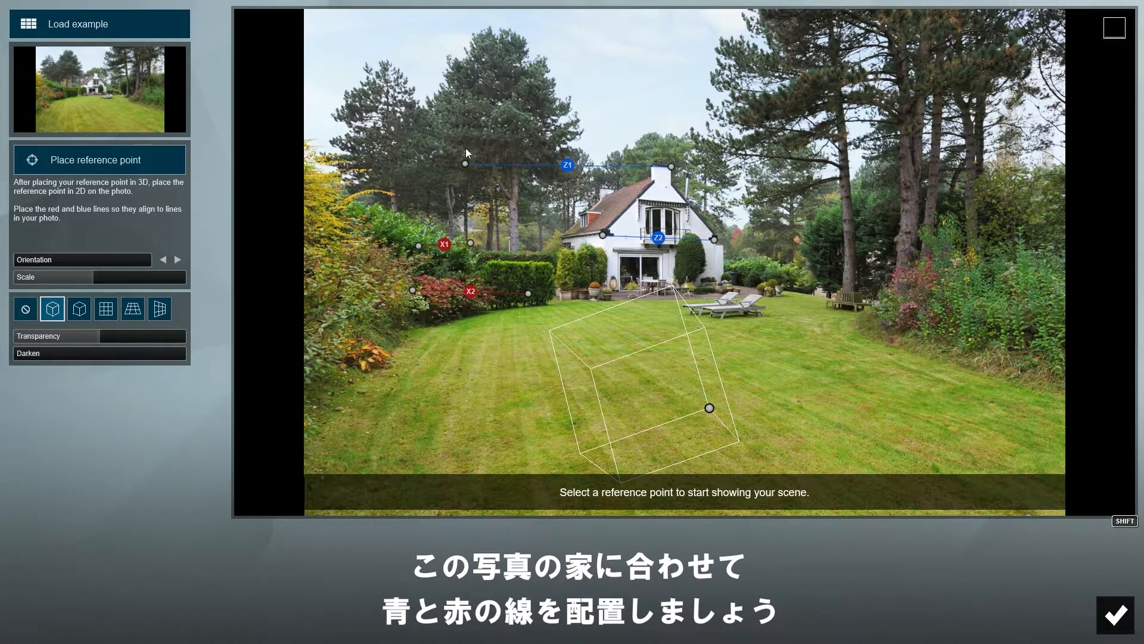
drag(466, 164, 654, 167)
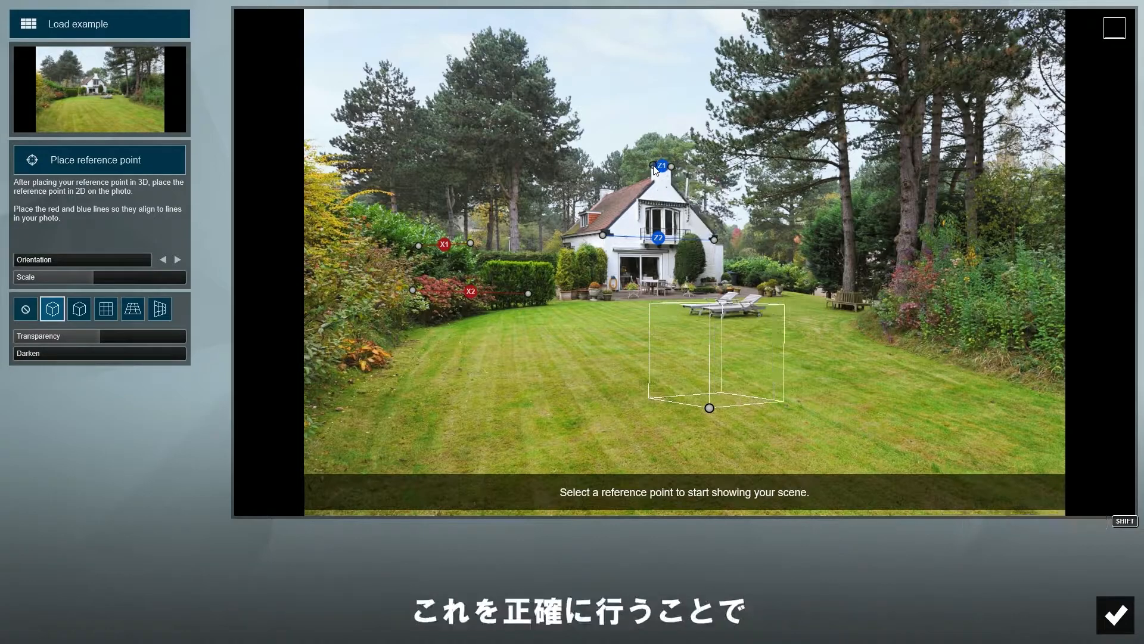
drag(655, 169, 658, 171)
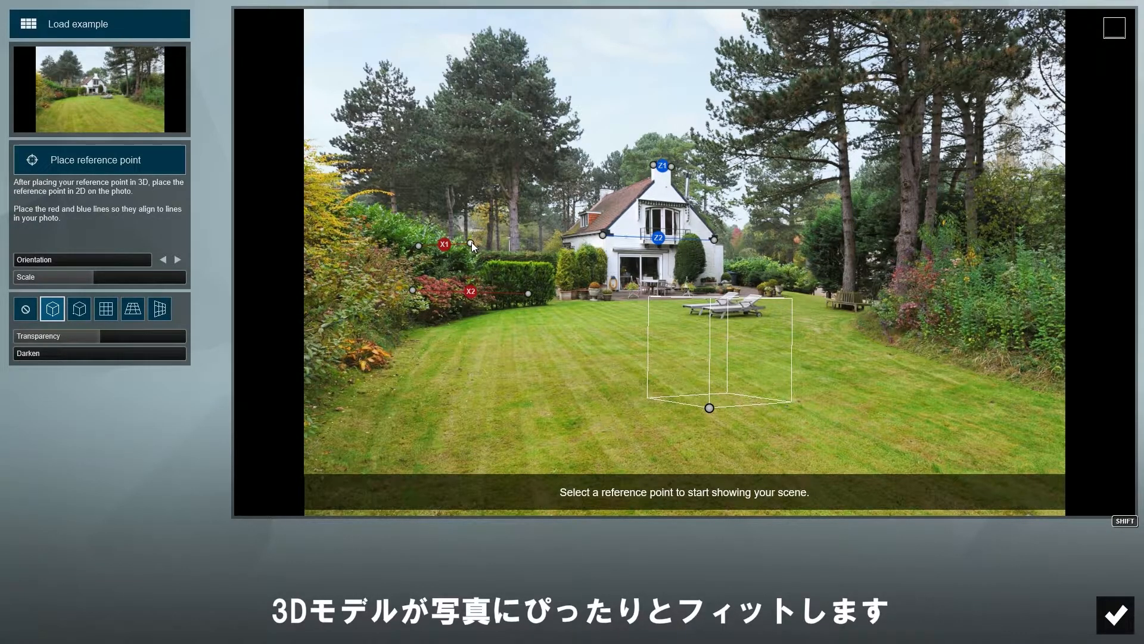
Align the red X1 line with the ridge of the house's brown roof.
drag(472, 243, 650, 177)
drag(417, 246, 603, 195)
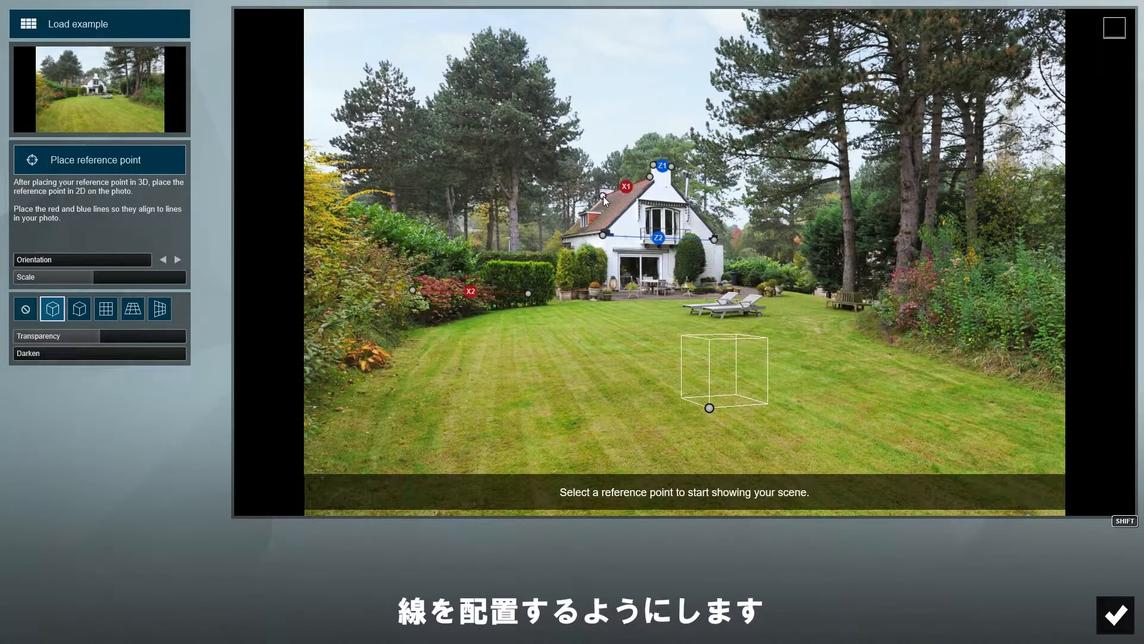
Align the red X2 line with the lower edge of the brown roof, and lengthen the X2 and Z1 lines for finer alignment.
drag(529, 293, 603, 234)
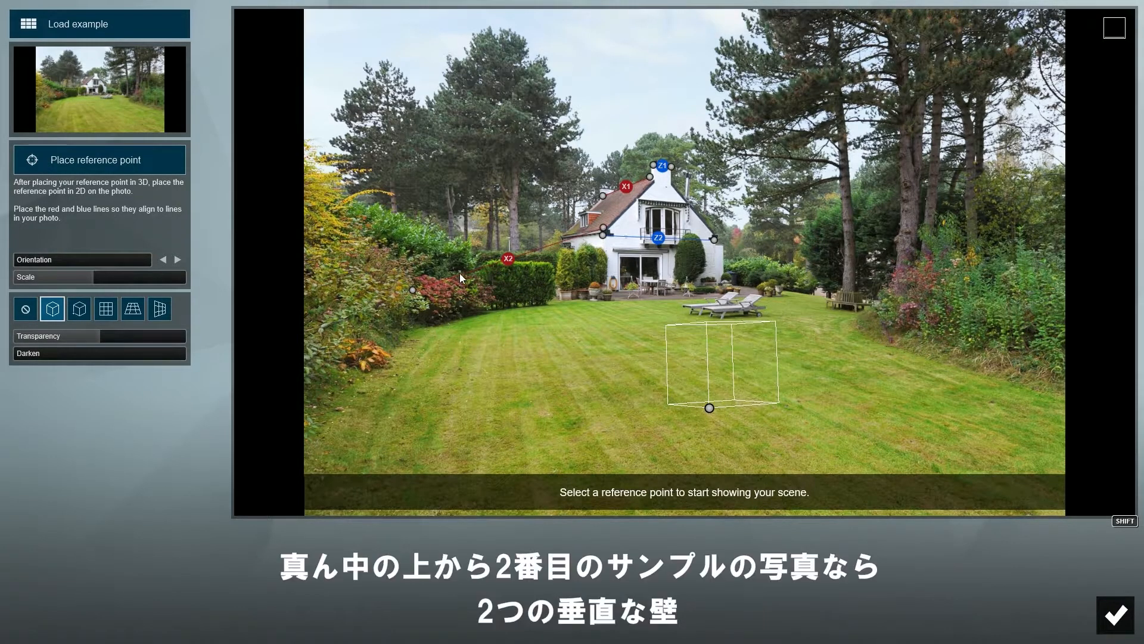
drag(413, 290, 564, 238)
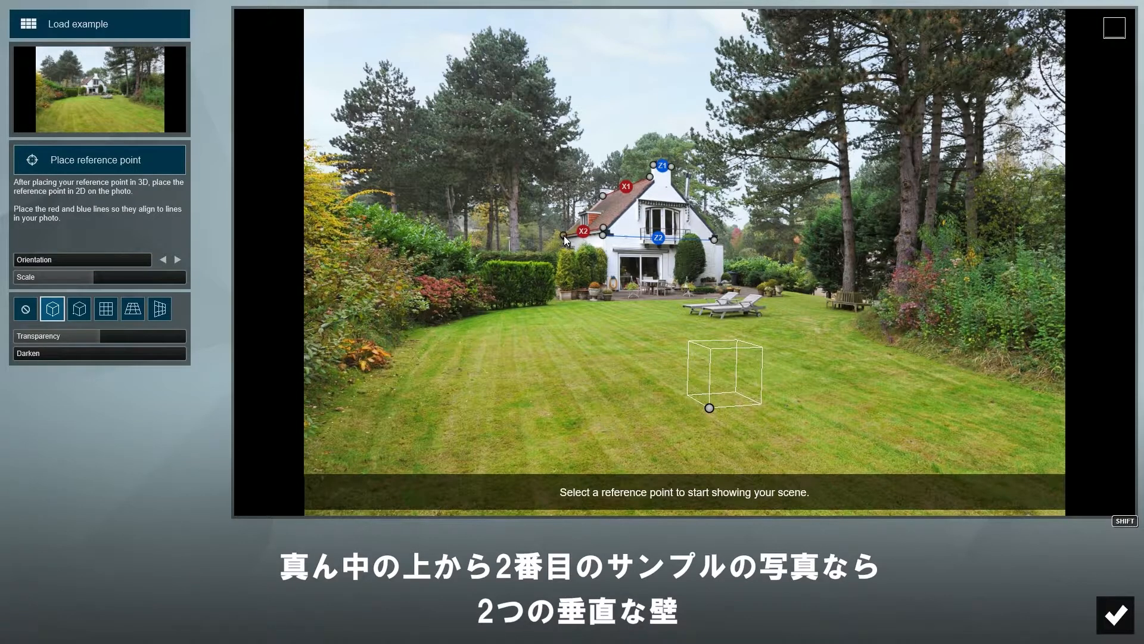
shift+drag(564, 234, 287, 279)
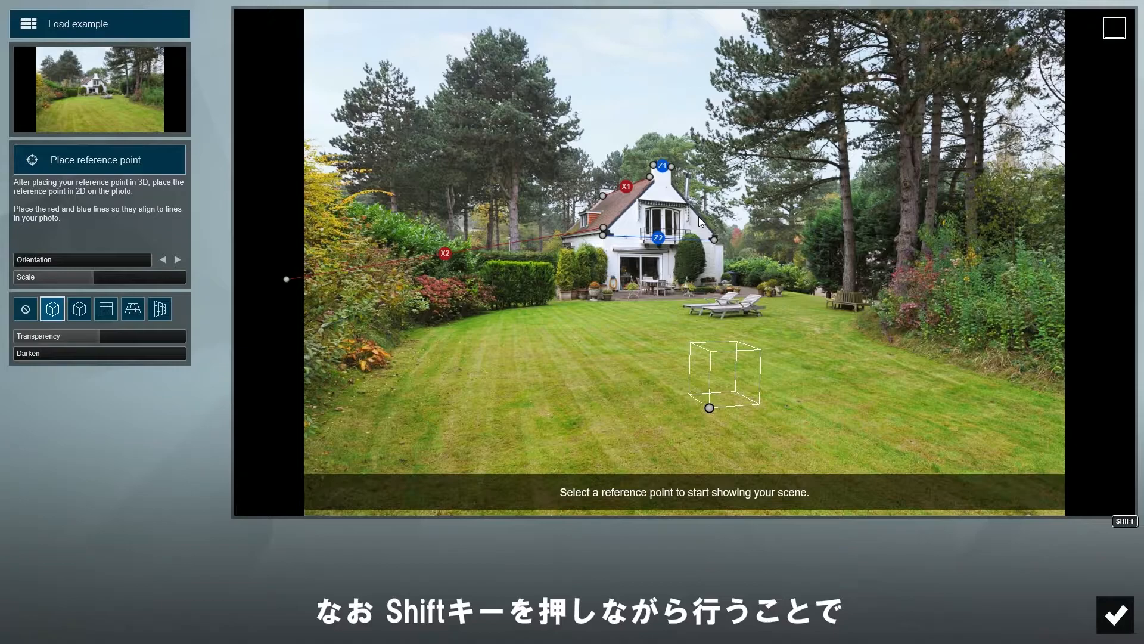
shift+drag(672, 169, 1023, 199)
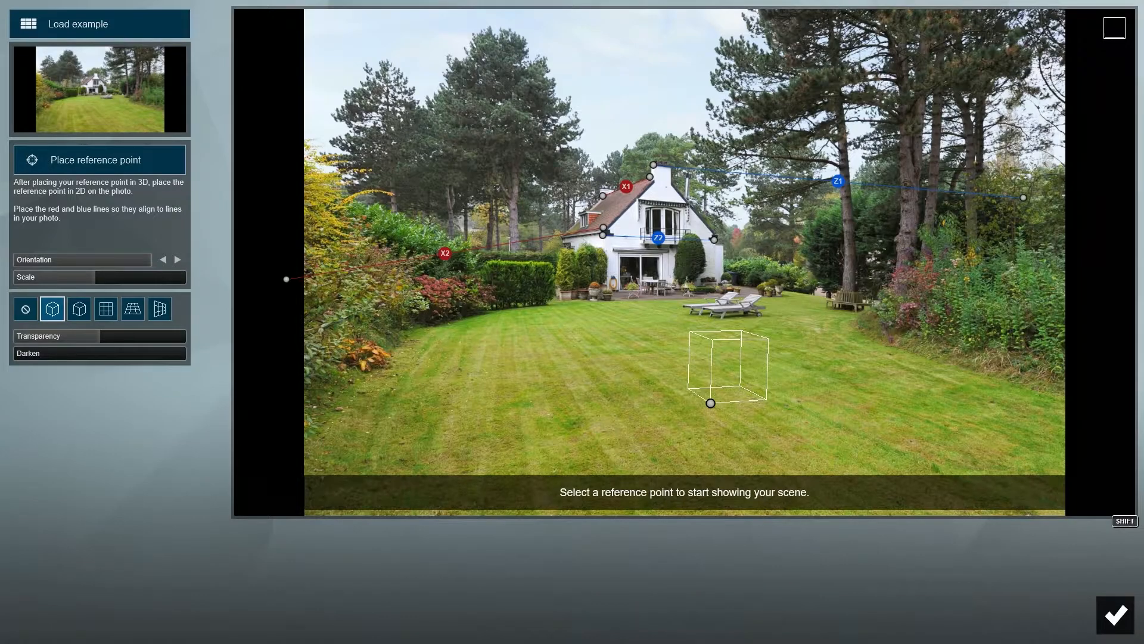
Try the YZ, XZ and XY plane grids and no helper object before restoring the box display.
click(107, 310)
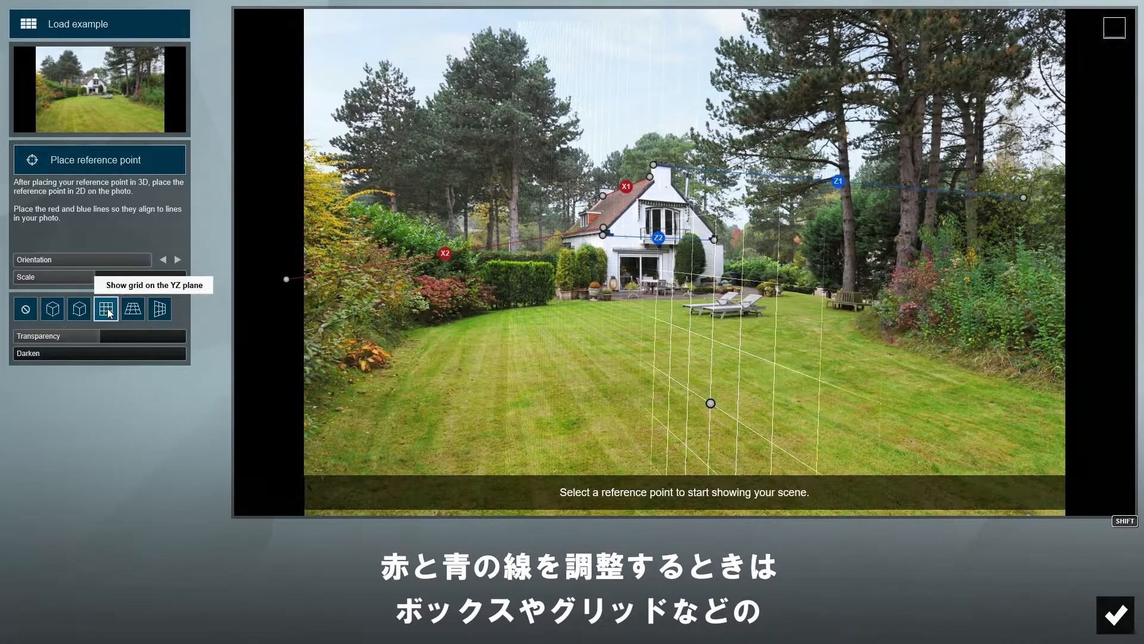
click(129, 313)
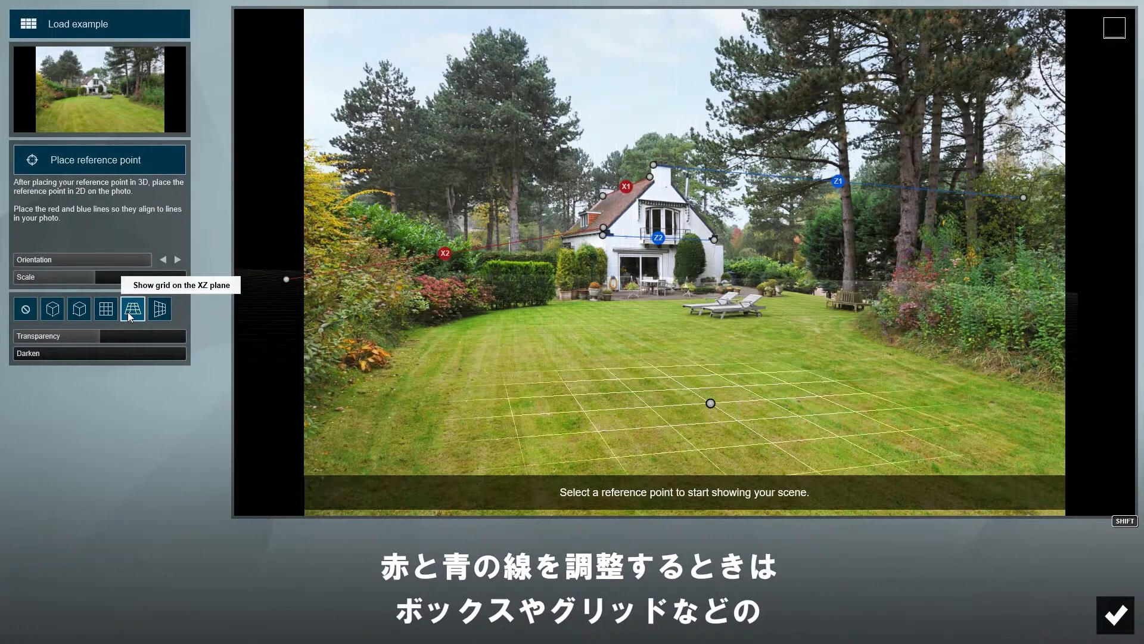
click(159, 311)
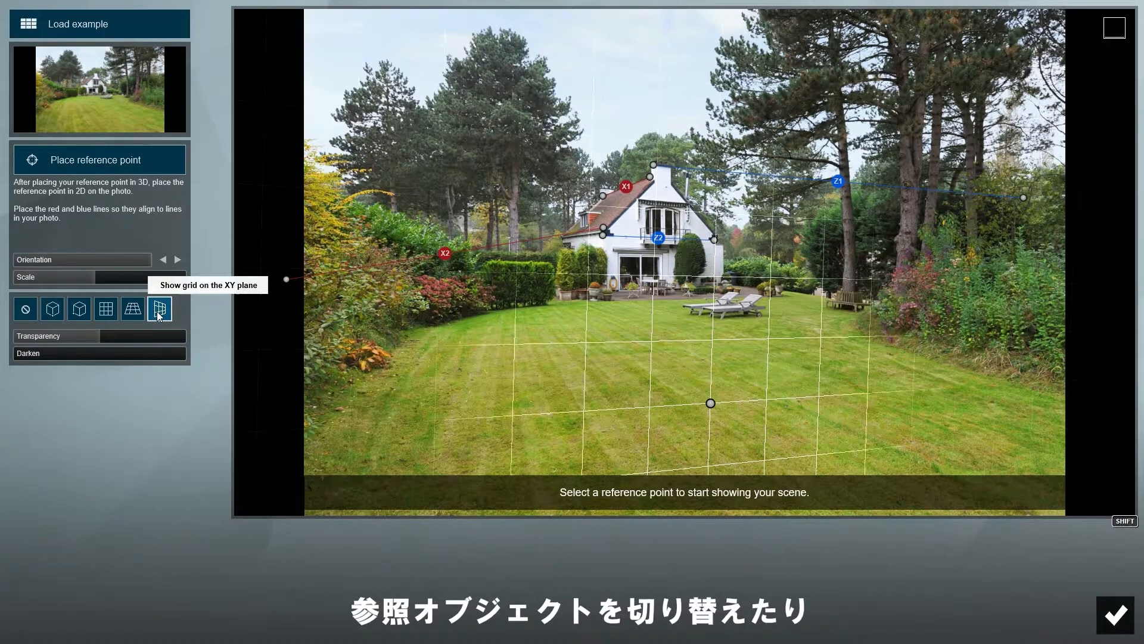
click(26, 309)
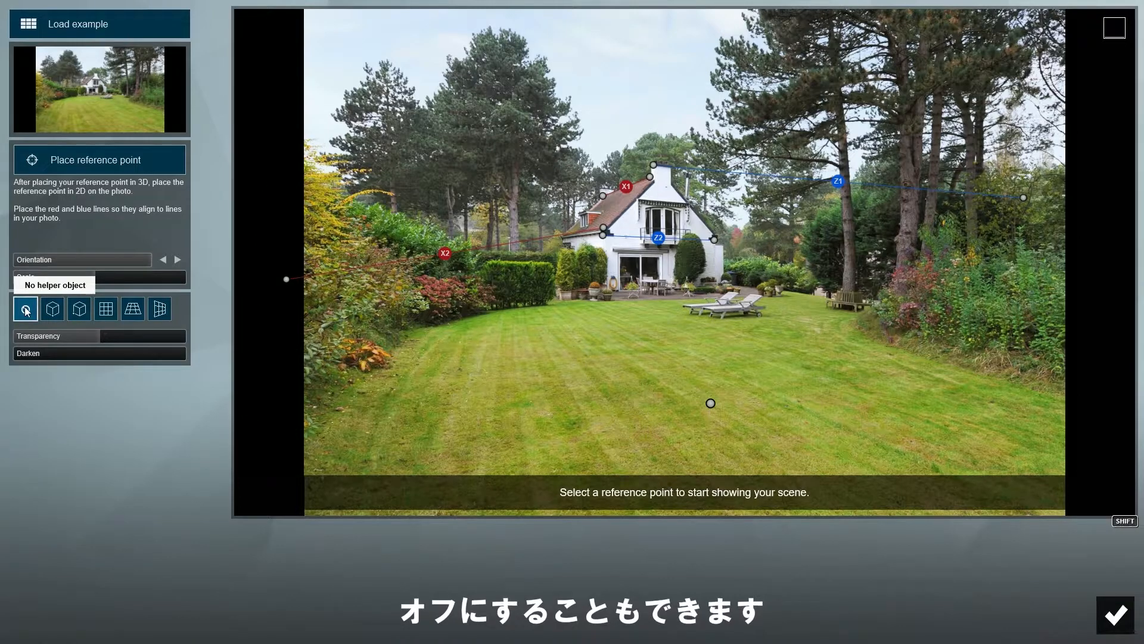
click(53, 308)
Move the photo's reference point onto the lawn by the loungers and place the 3D reference point on the modern house's front terrace corner.
drag(700, 417, 751, 349)
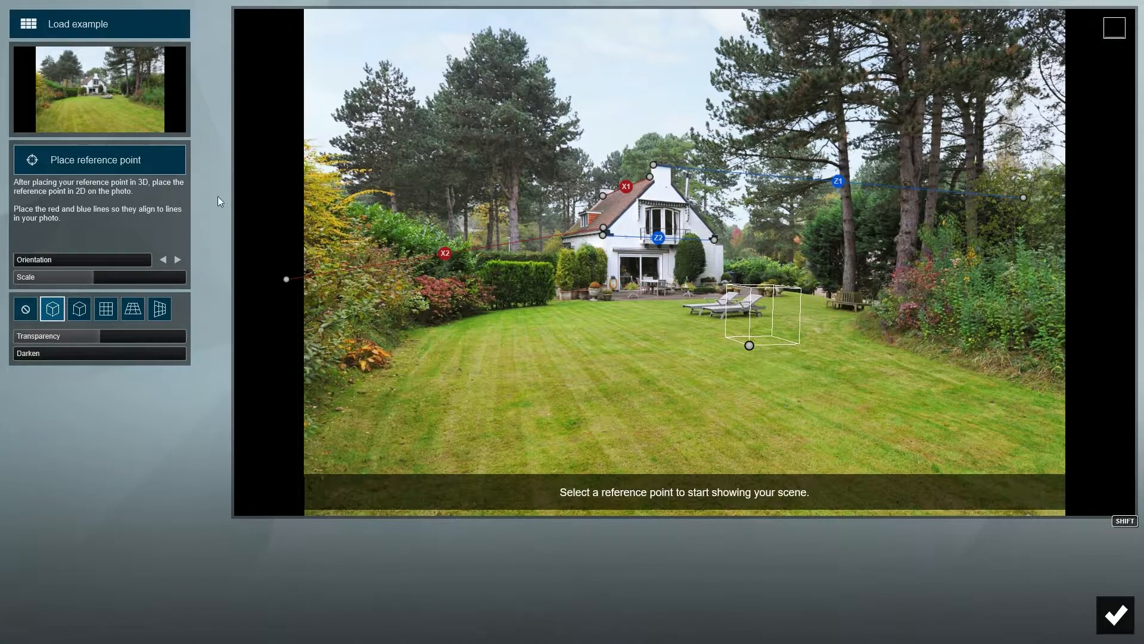
click(77, 161)
right_drag(550, 259, 549, 393)
scroll(550, 258, down, 5)
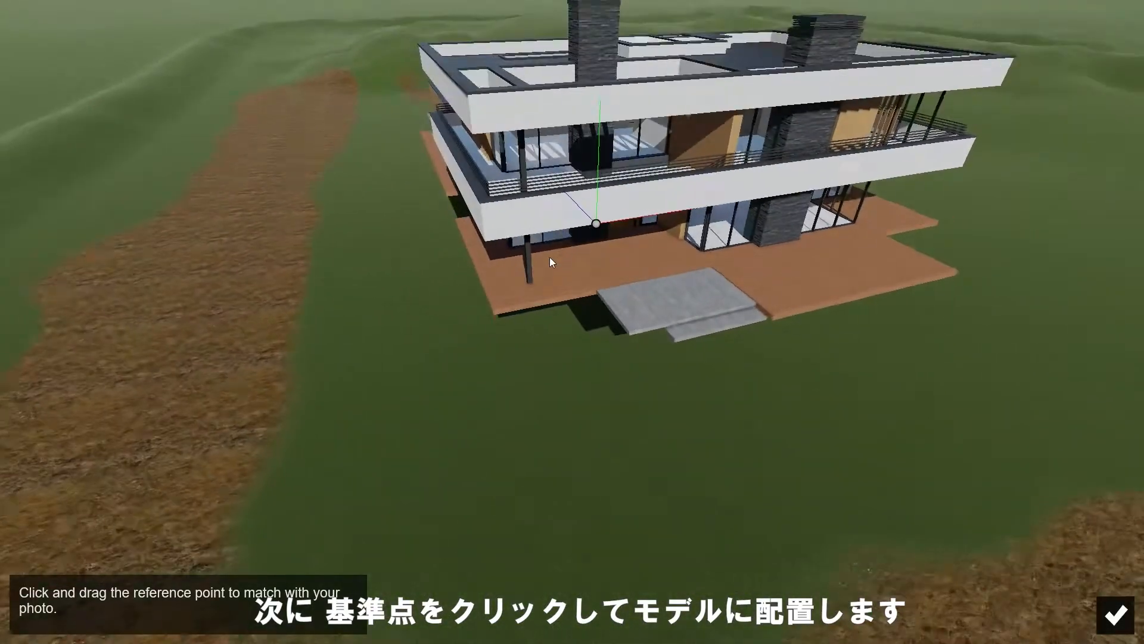
click(496, 308)
click(1114, 614)
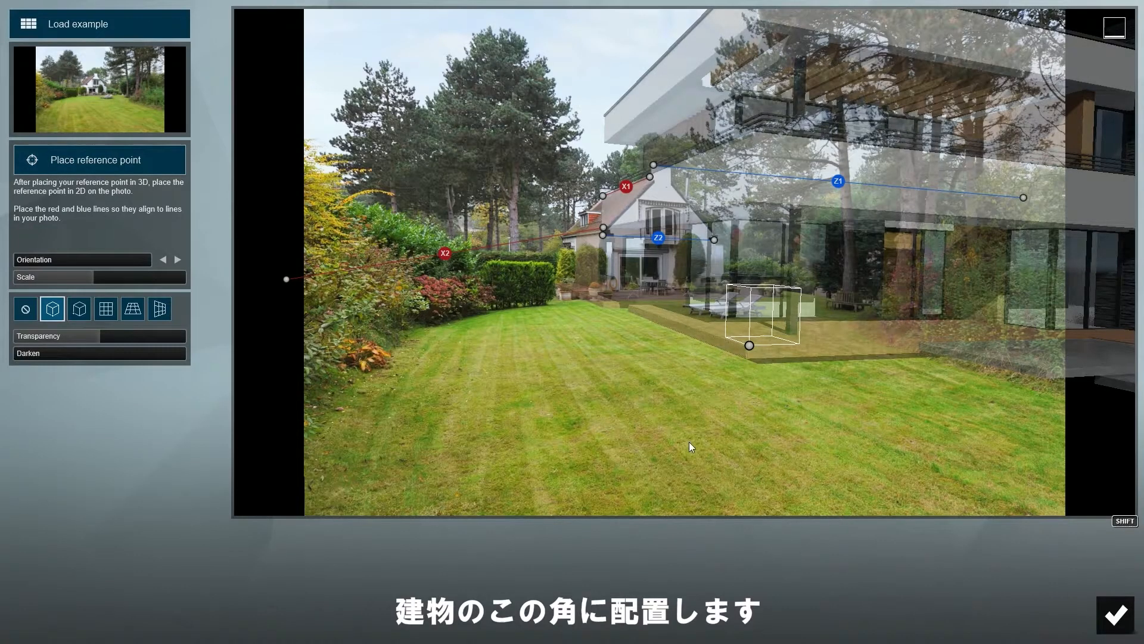
Scale the model down and position its reference point at the lawn's edge below the hedge so it covers the old house.
drag(749, 346, 487, 313)
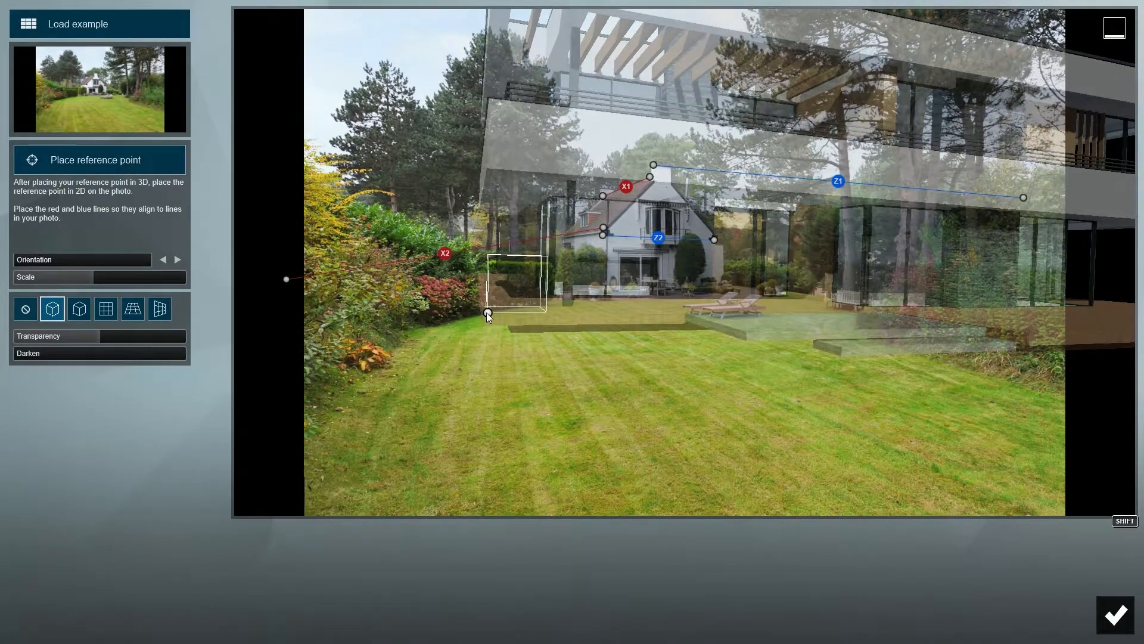
drag(93, 277, 169, 279)
drag(487, 313, 458, 299)
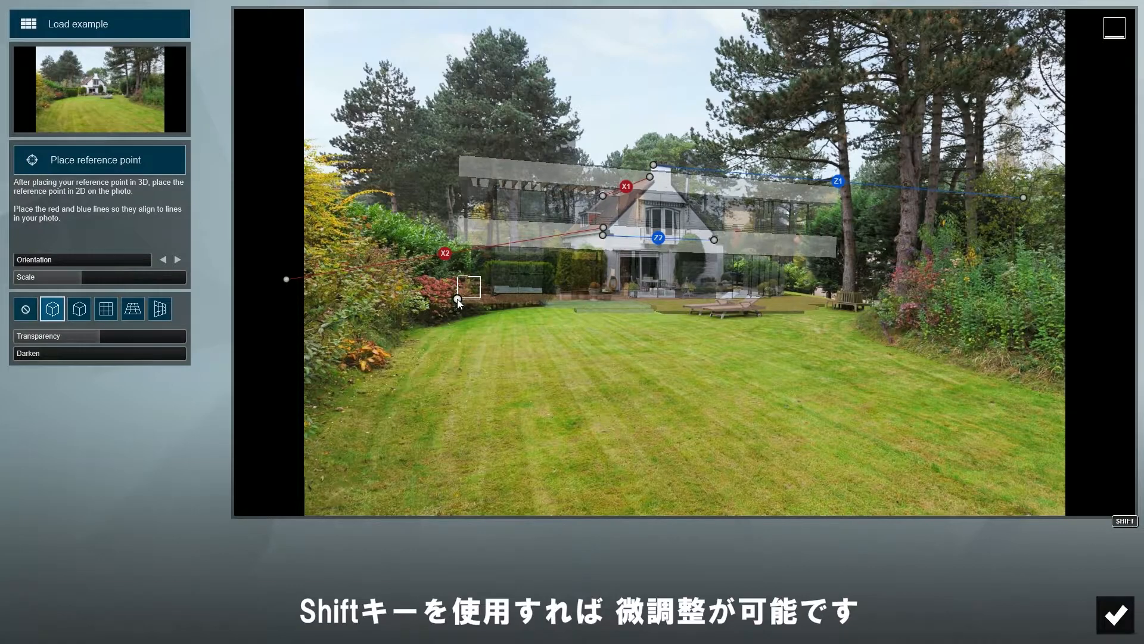
shift+drag(79, 277, 17, 286)
shift+drag(458, 299, 487, 303)
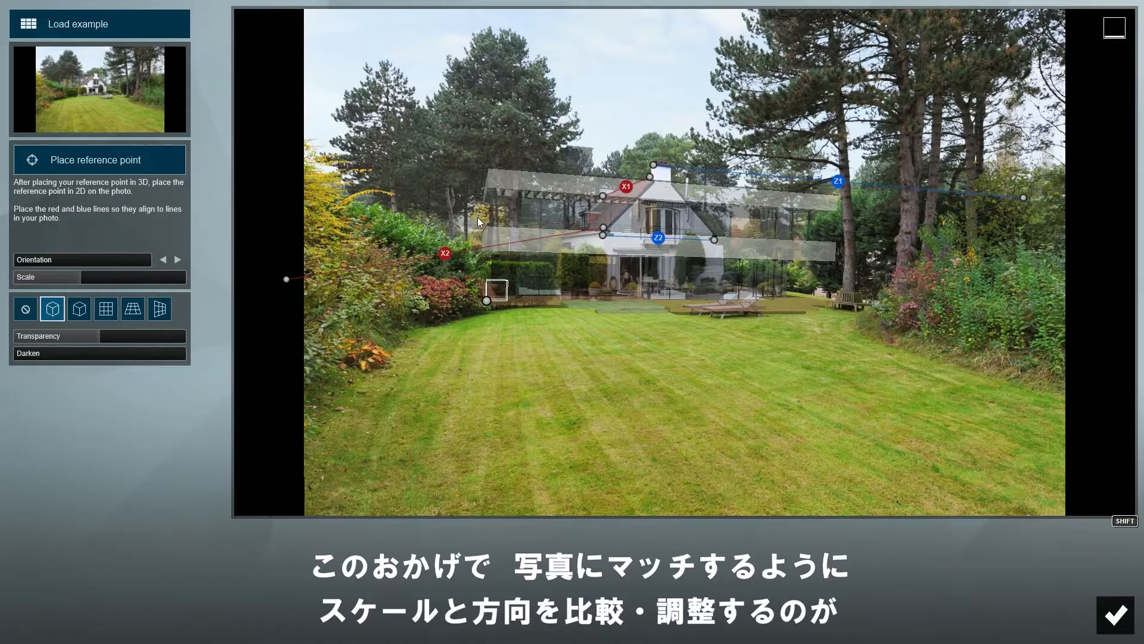
Set the model's orientation to 360.0° and its transparency value to 100%, and accept the photo match.
mouse_move(43, 267)
drag(21, 264, 156, 264)
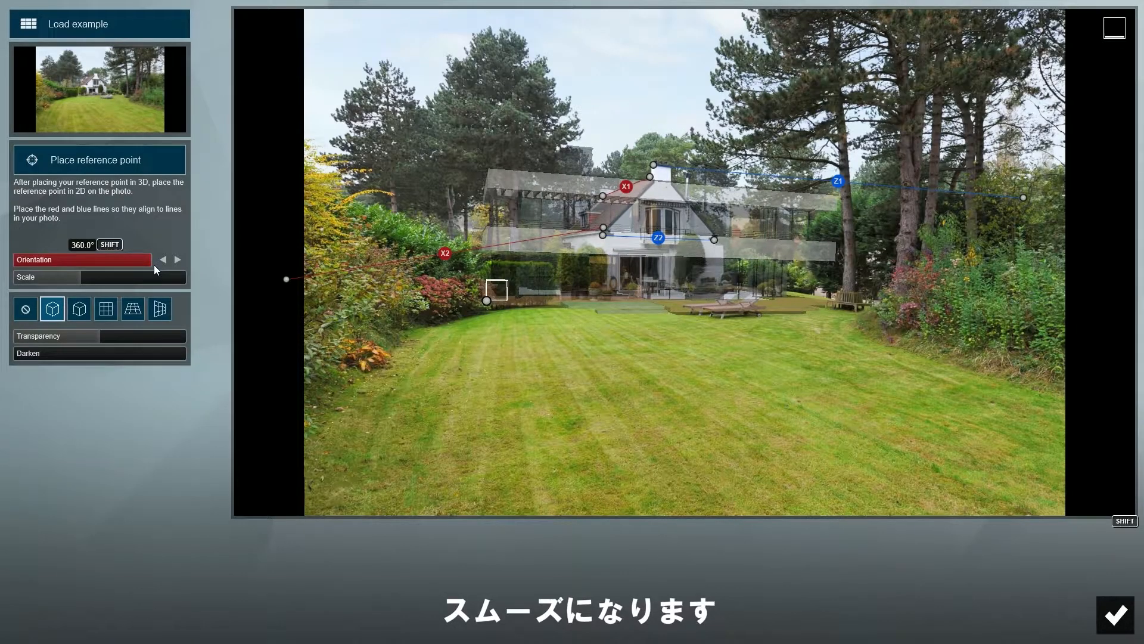
mouse_move(128, 337)
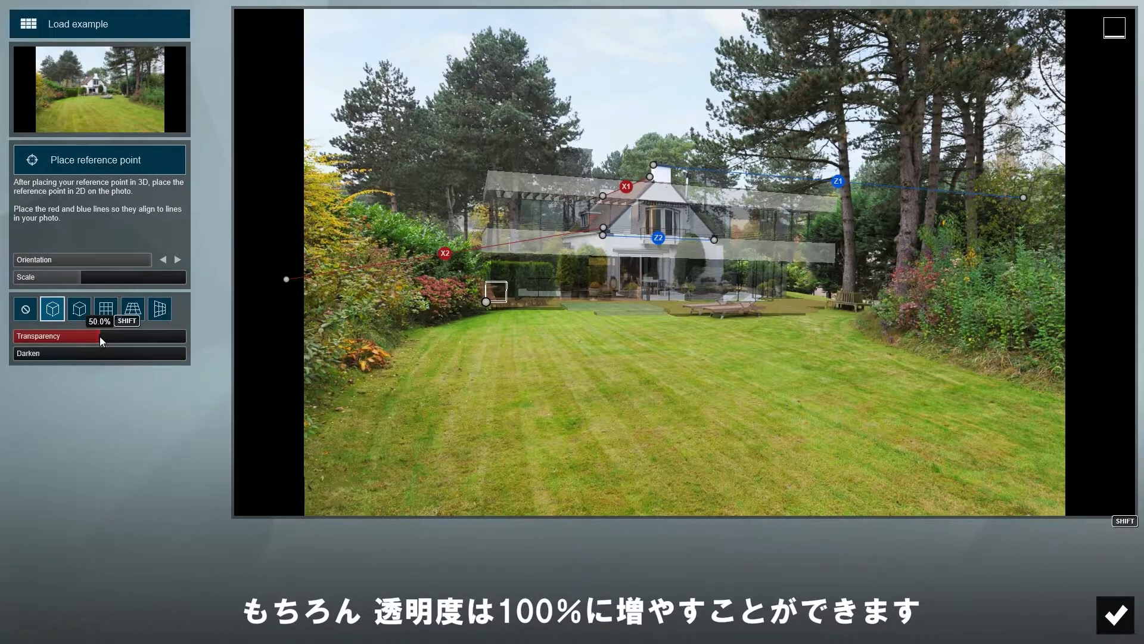
drag(99, 336, 232, 337)
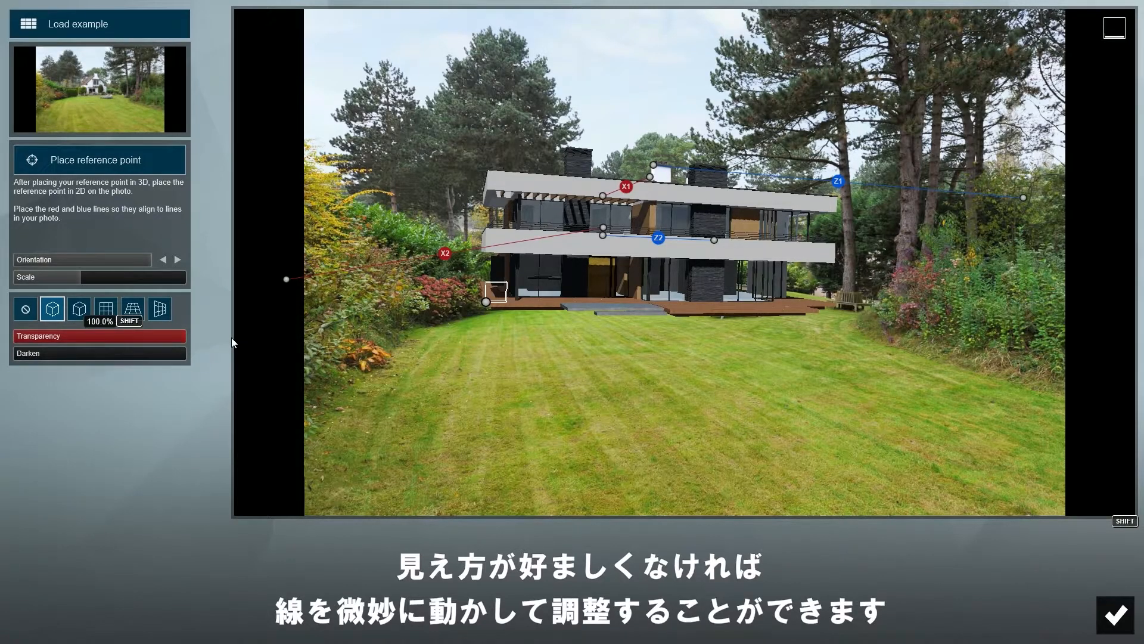
drag(232, 338, 232, 337)
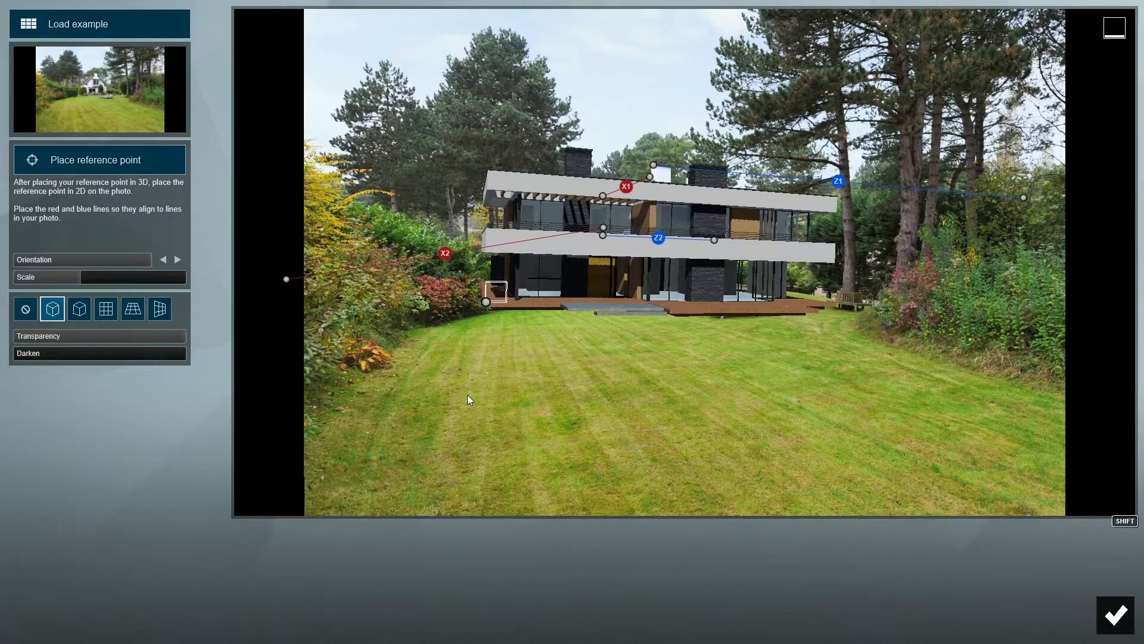
click(1116, 614)
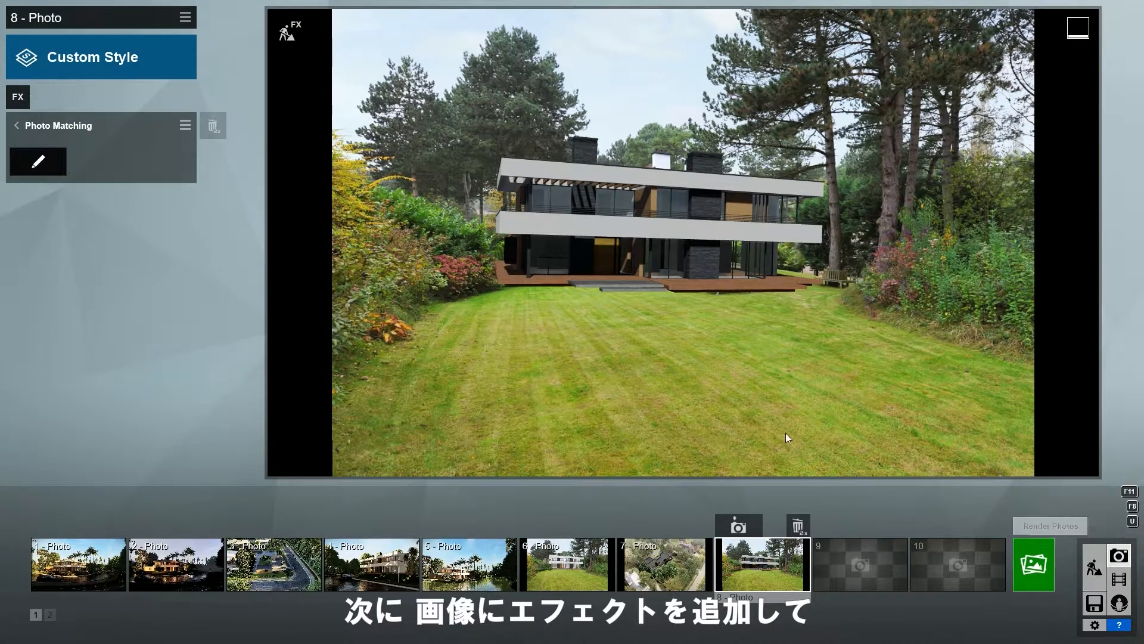
Add a Real Skies effect using the third Overcast sky, with its Heading lowered to the minimum.
click(16, 125)
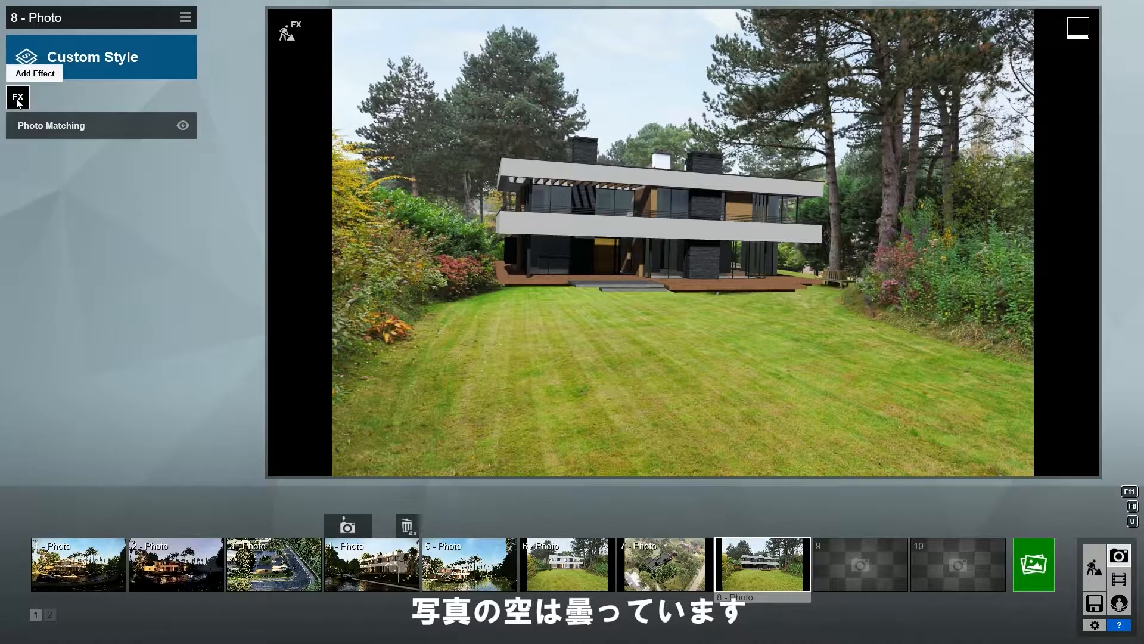
click(17, 99)
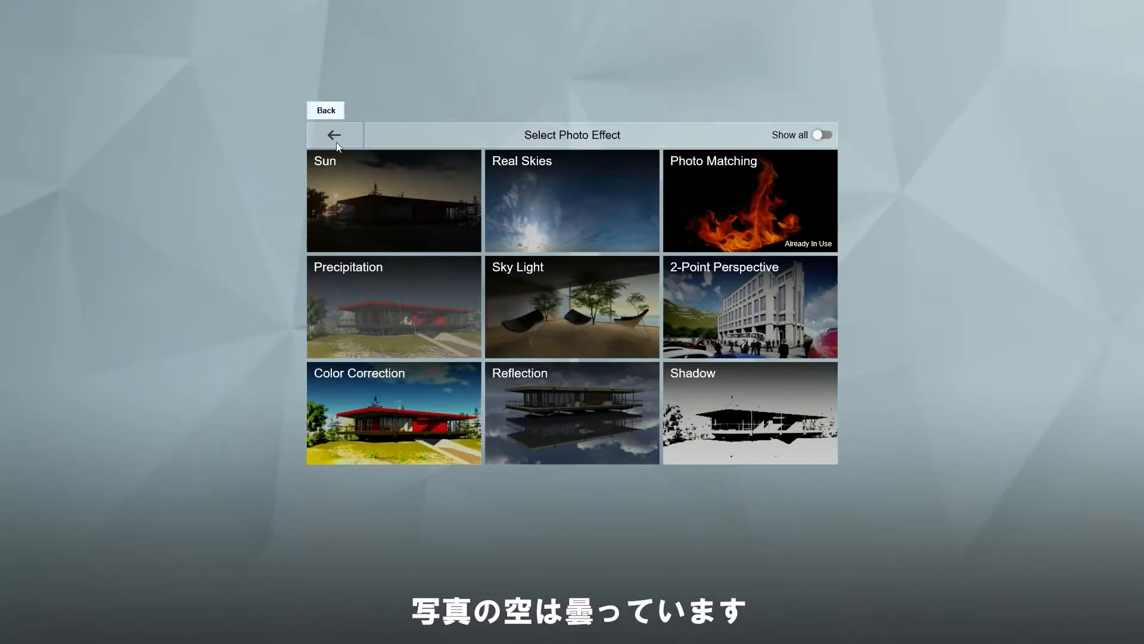
click(568, 203)
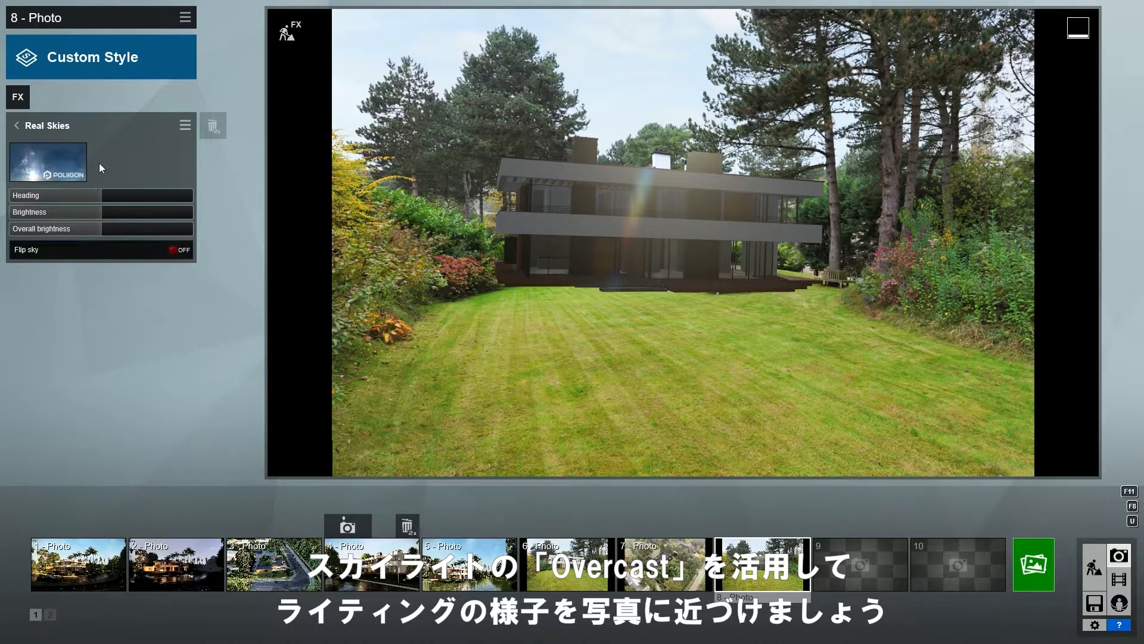
click(59, 160)
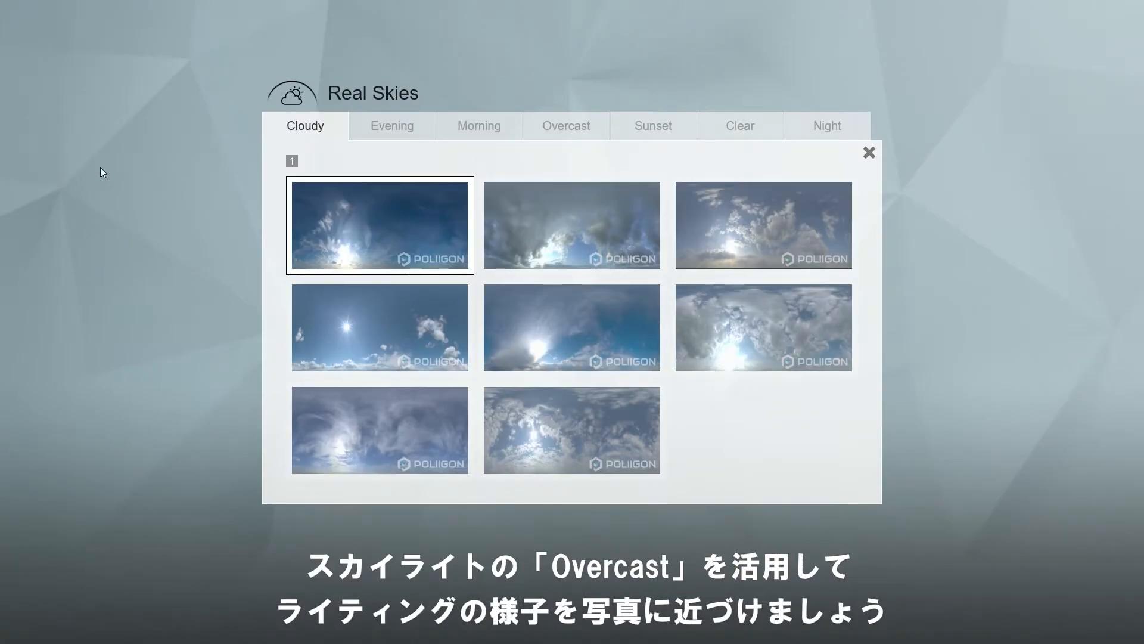
click(588, 130)
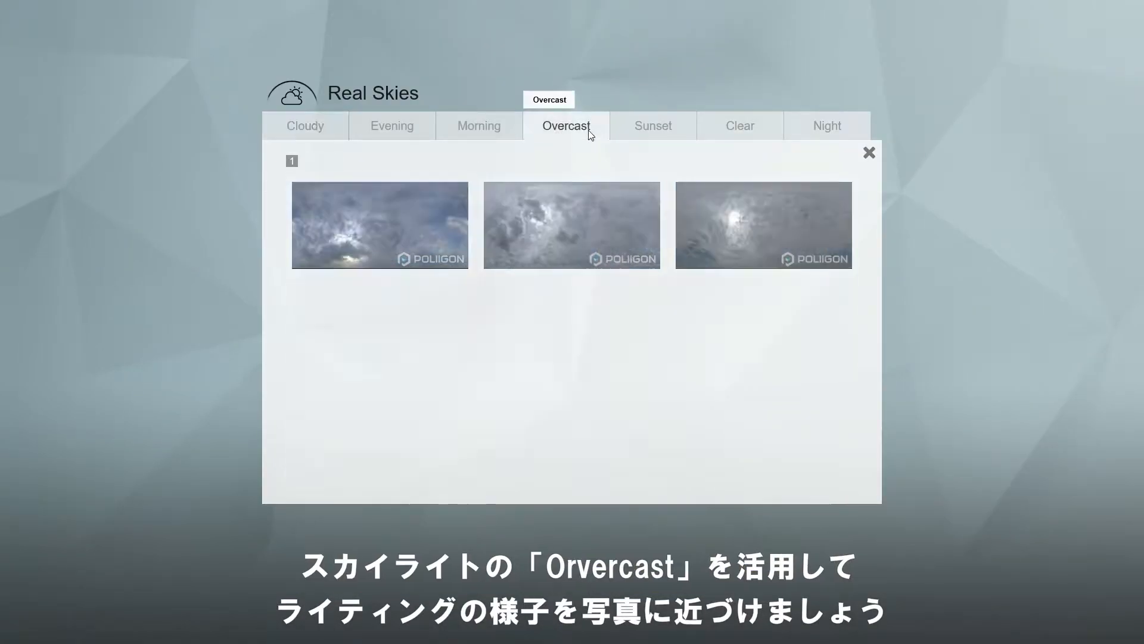
click(731, 220)
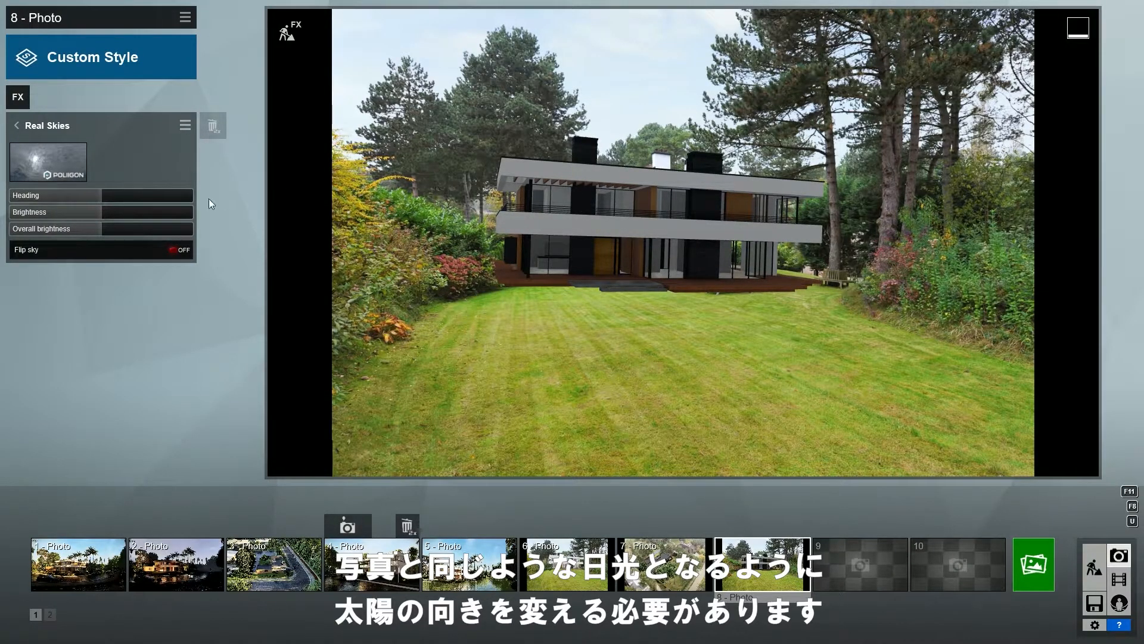
drag(104, 199, 18, 199)
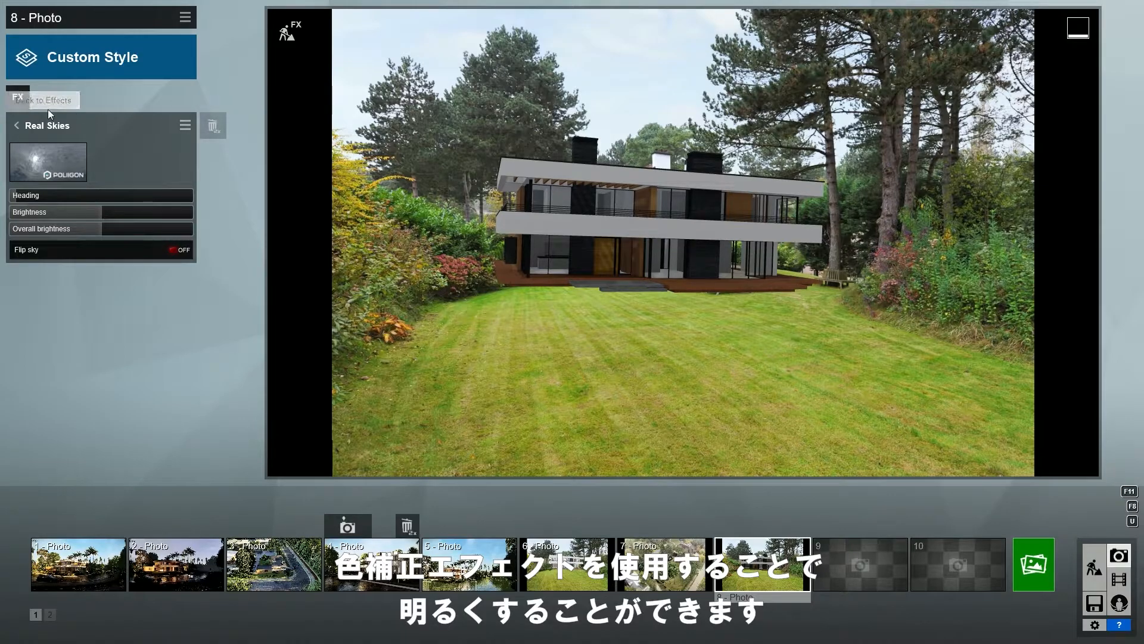
Add a Color Correction effect and lower Limit high to about 0.7 to brighten the house.
click(18, 125)
click(18, 95)
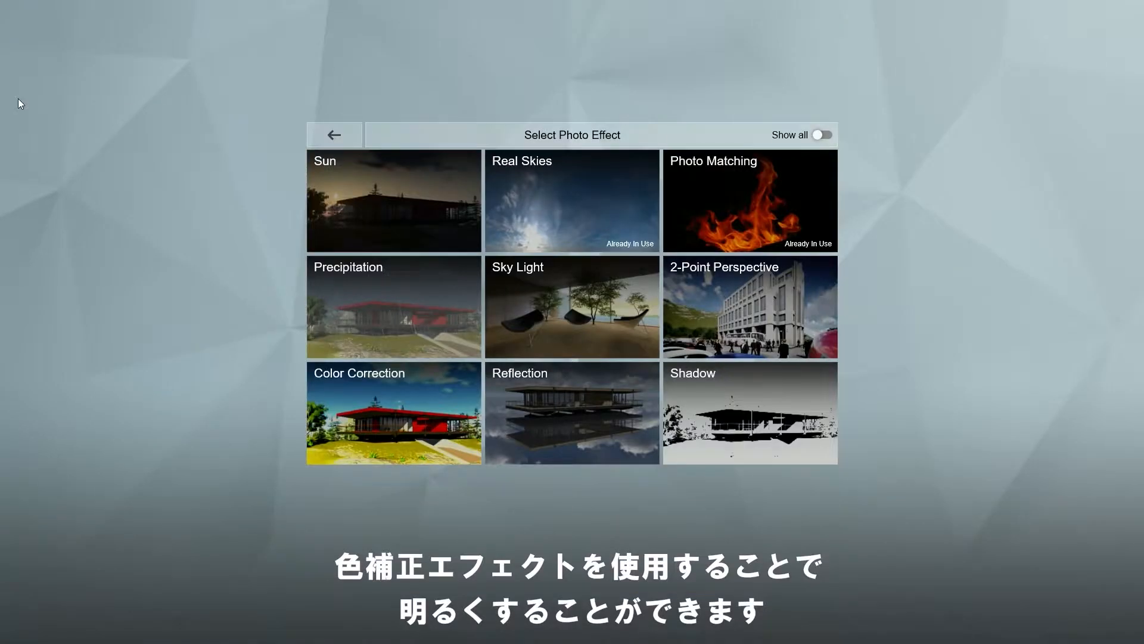
click(352, 408)
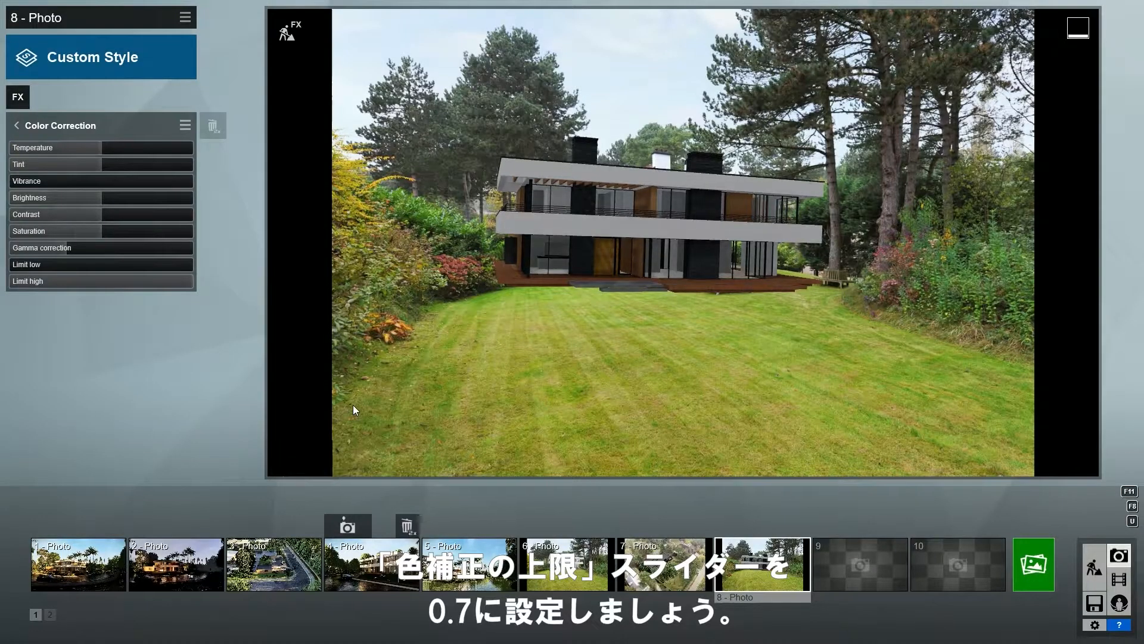
drag(190, 281, 128, 281)
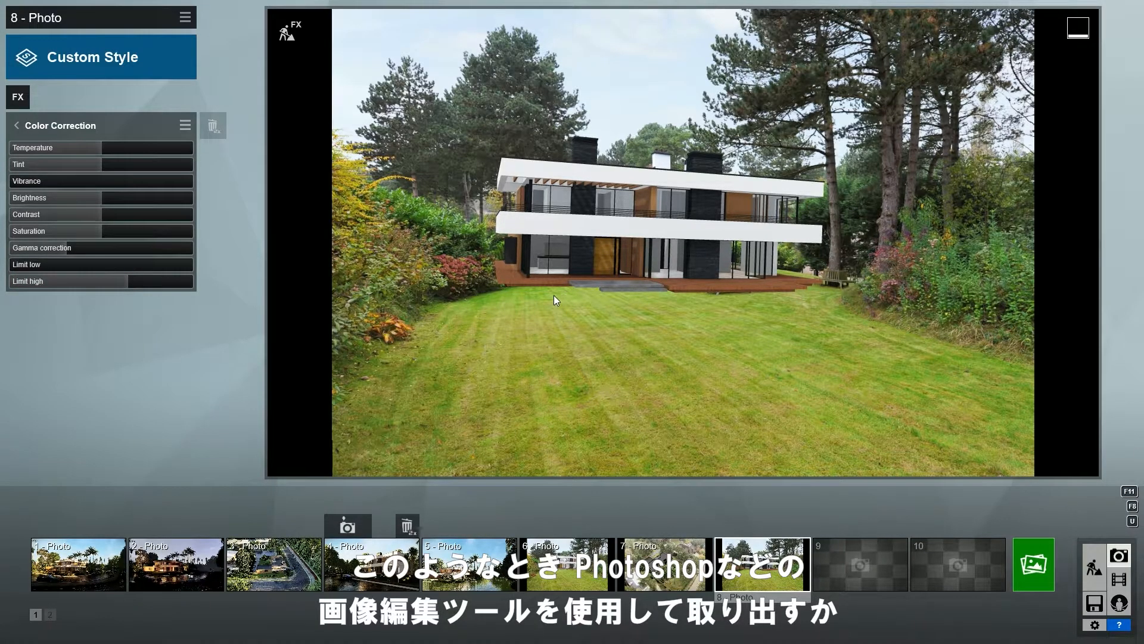
Place a ScotsPine-M RT tree against the rear side of the house in the 3D scene and switch to selecting objects.
click(287, 34)
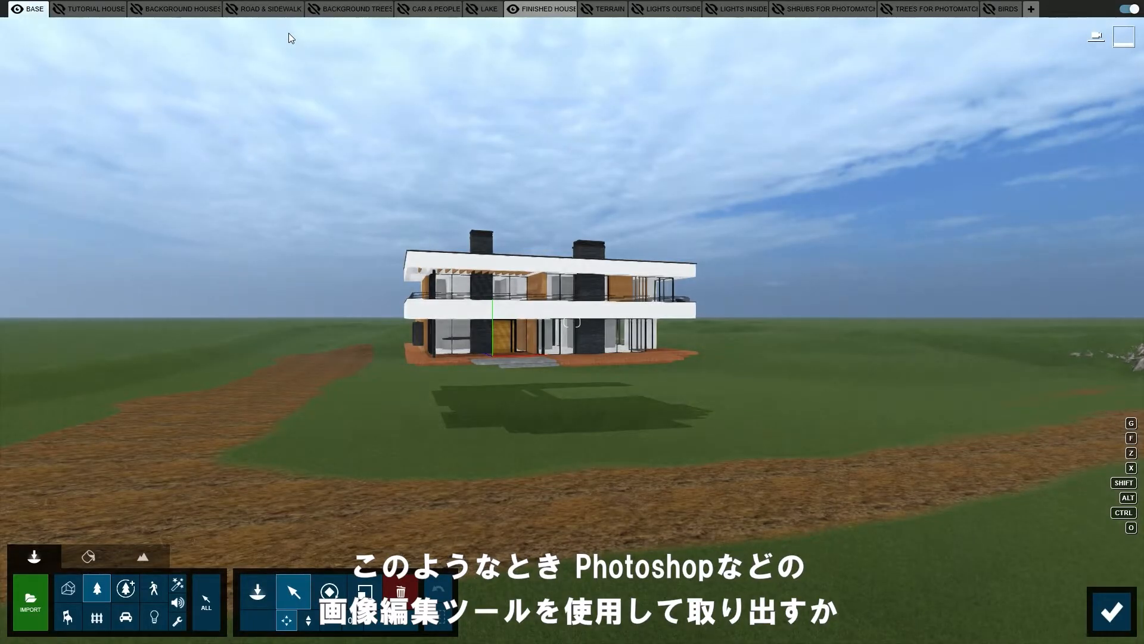
click(259, 599)
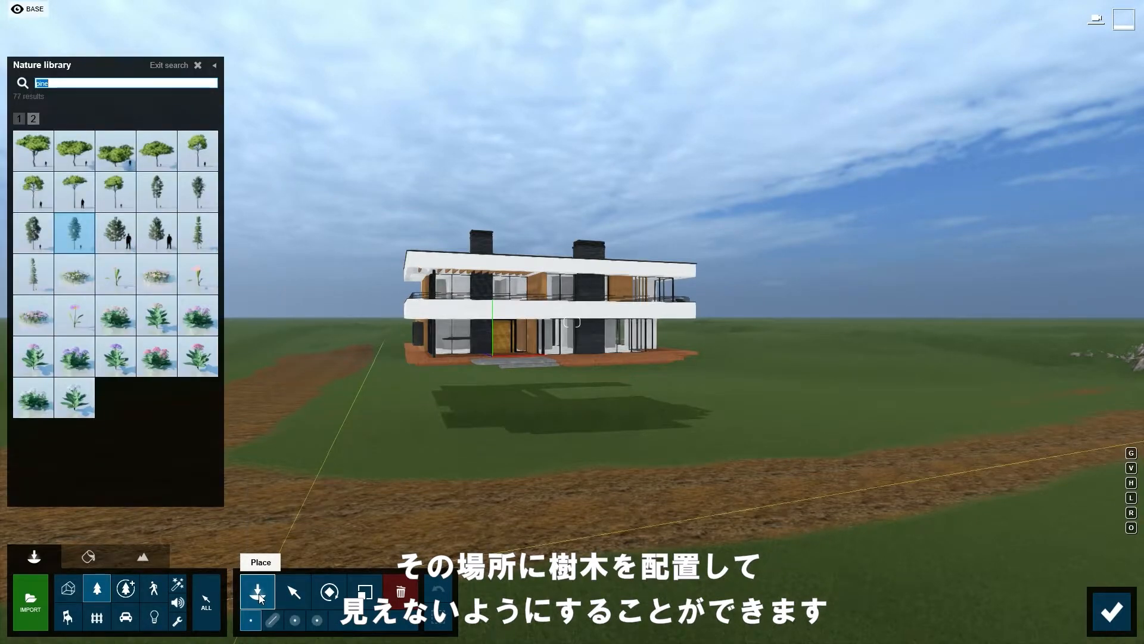
click(78, 228)
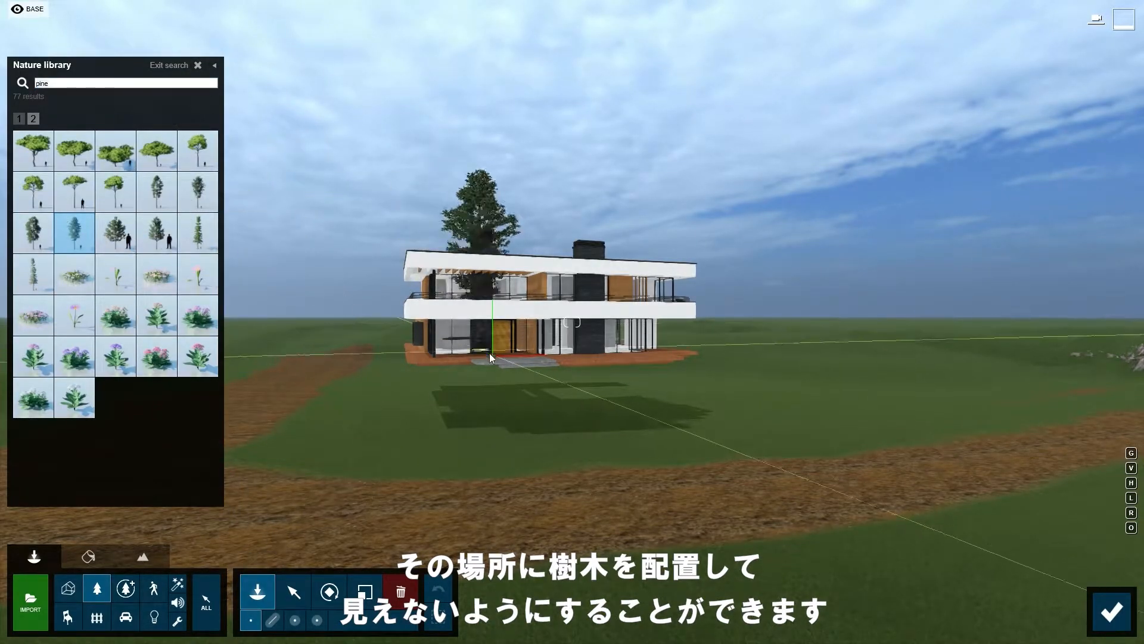
right_drag(526, 335, 536, 465)
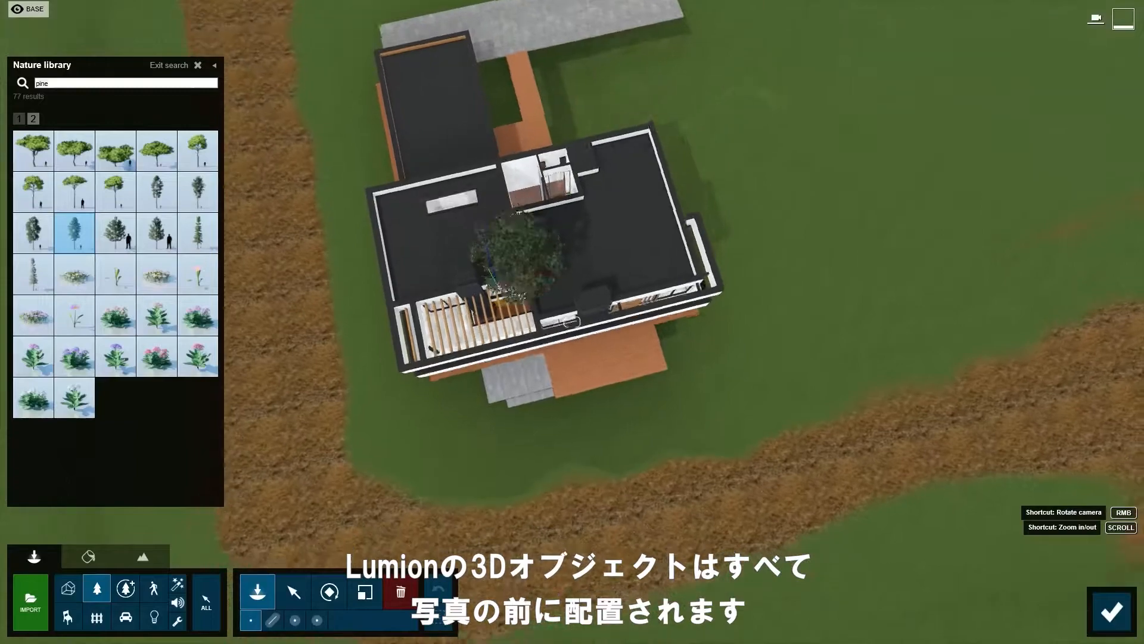
click(560, 145)
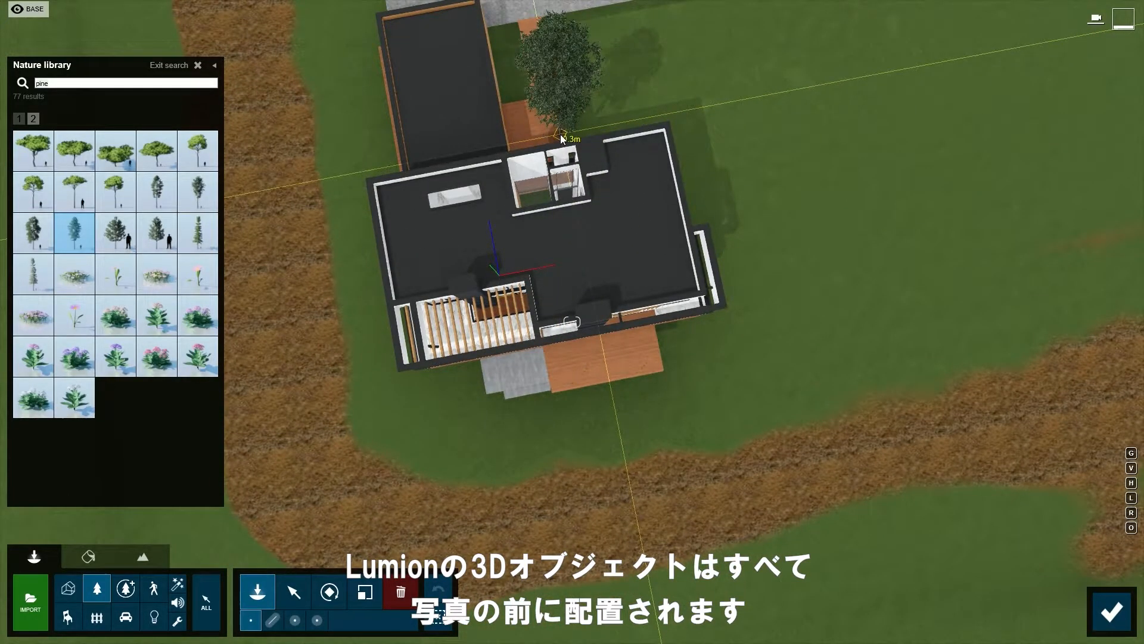
click(293, 592)
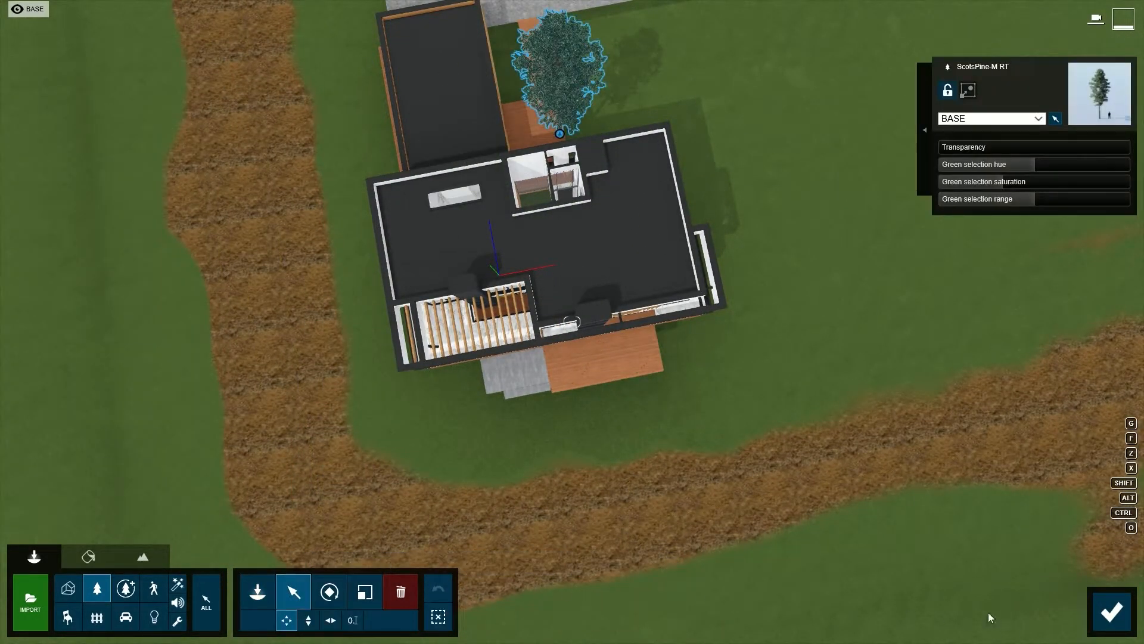
Shift the ScotsPine-M RT tree slightly along the rear side of the house in the scene and return to the matched photo.
click(1109, 609)
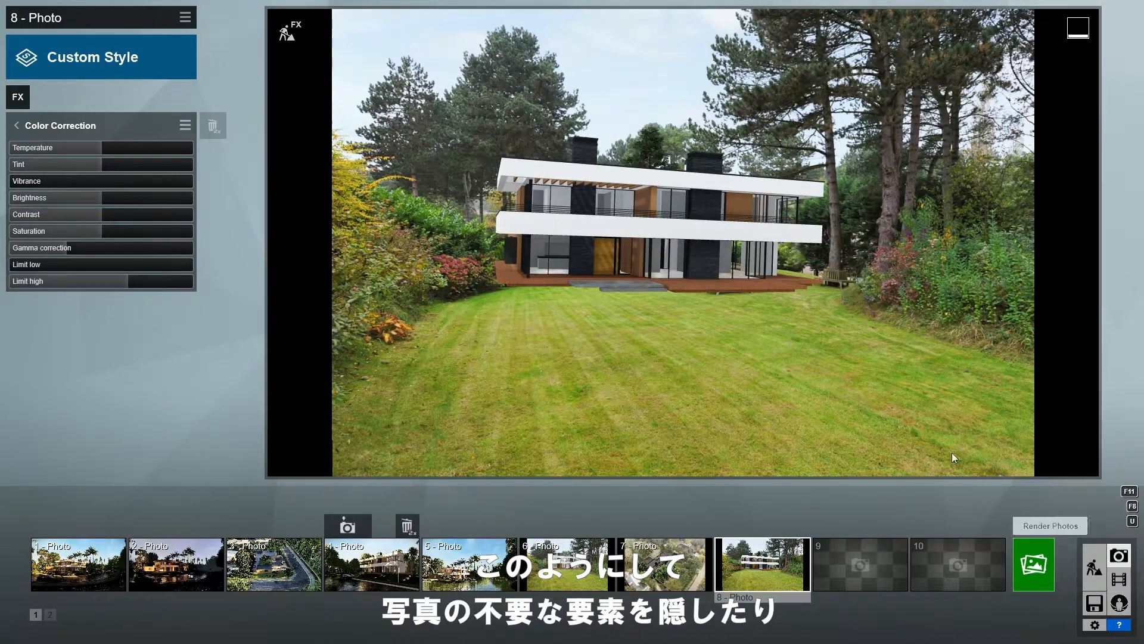
click(291, 32)
key(o)
right_drag(573, 157, 573, 352)
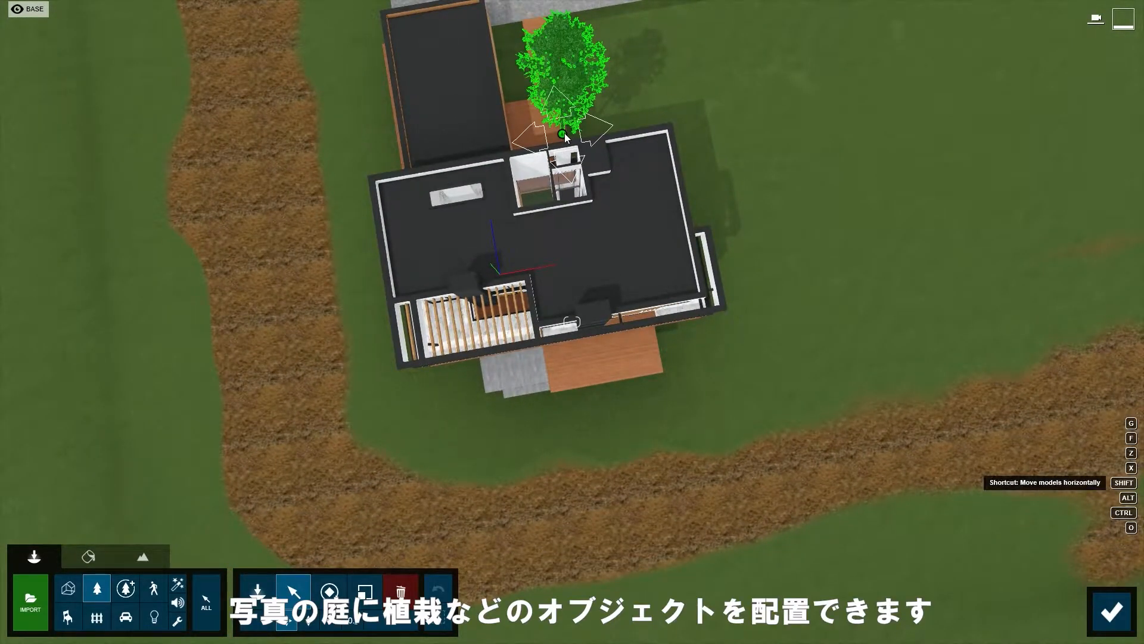
click(566, 139)
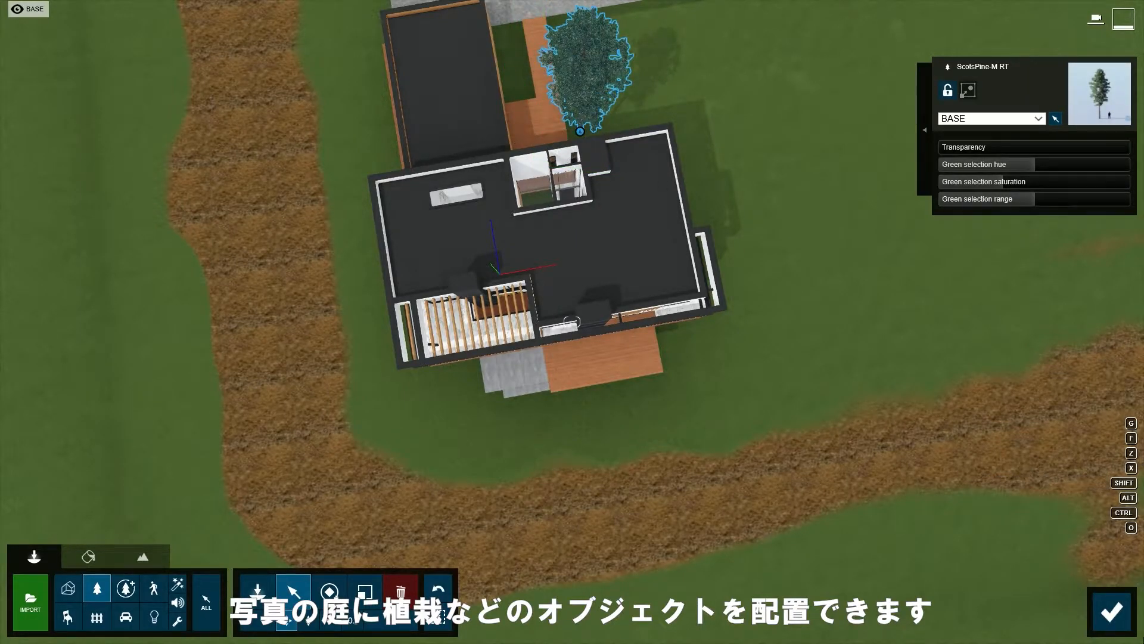
click(1112, 611)
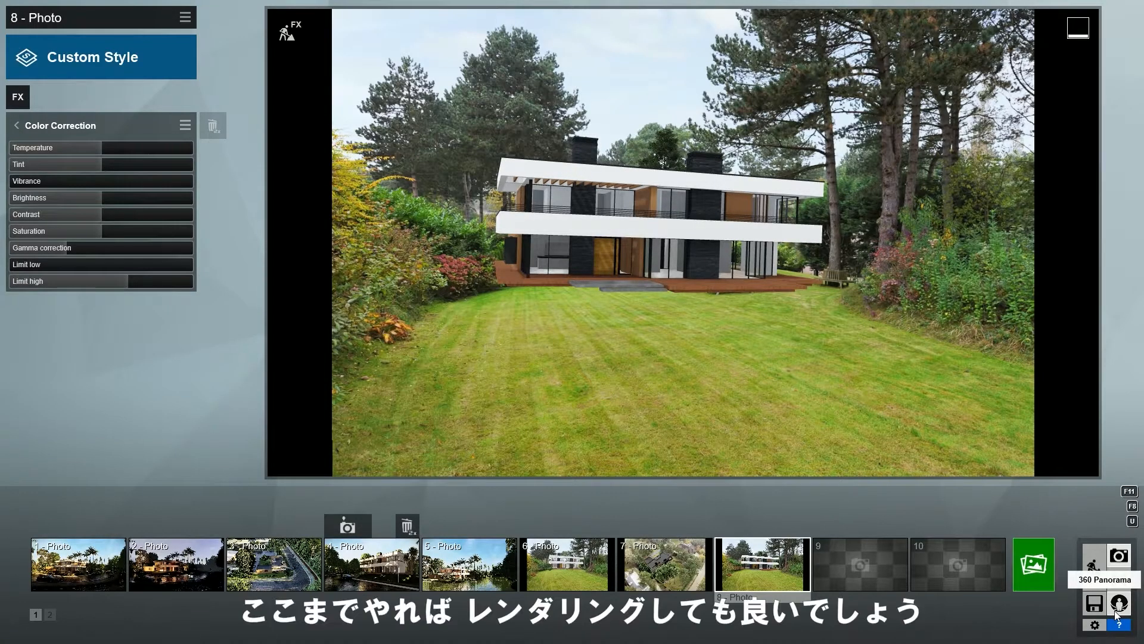
Render the current shot at Desktop size, 1920x1080, saving it as Photomatch 1.jpg.
click(1038, 572)
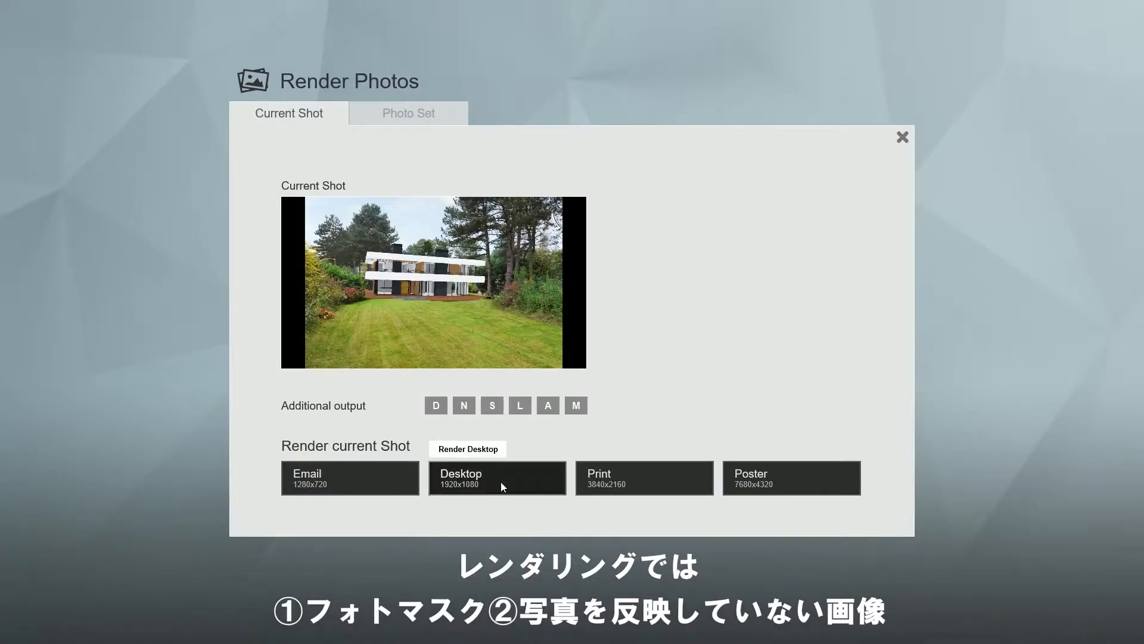
click(470, 473)
text(Photoma)
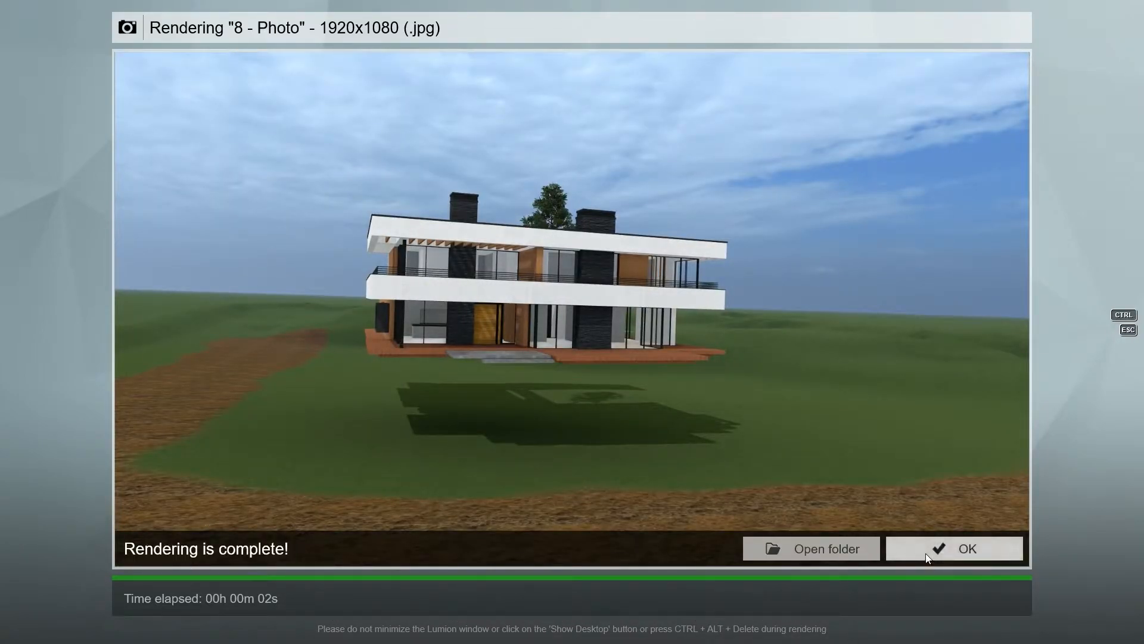
Open the render output folder and examine the Photomatch 1 image files saved there.
click(801, 548)
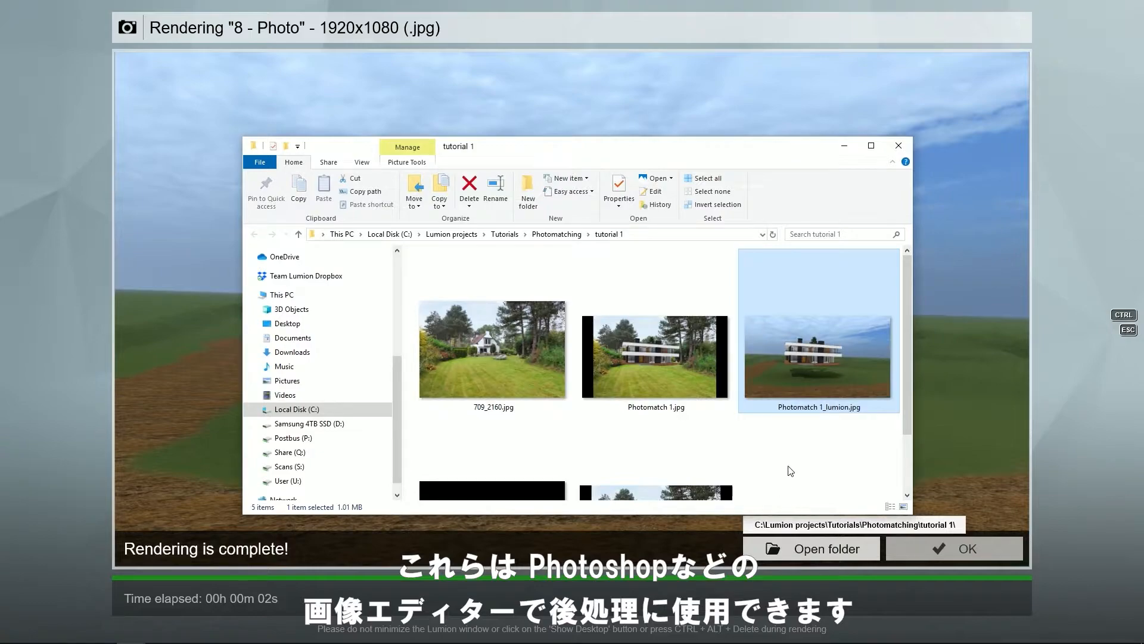
scroll(790, 471, down, 1)
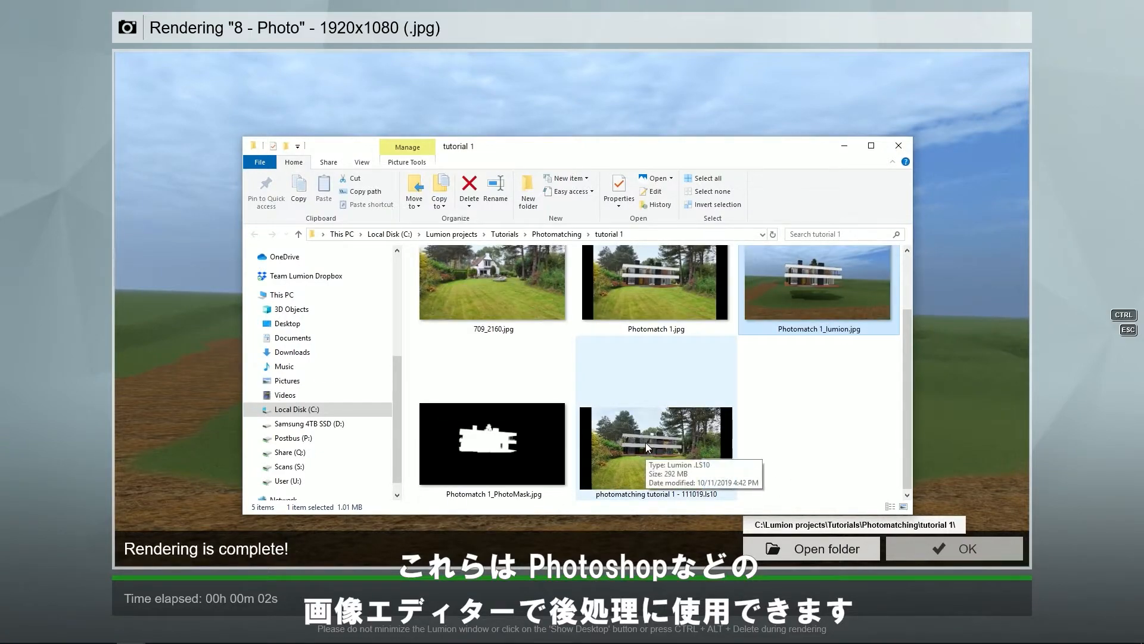
double_click(675, 296)
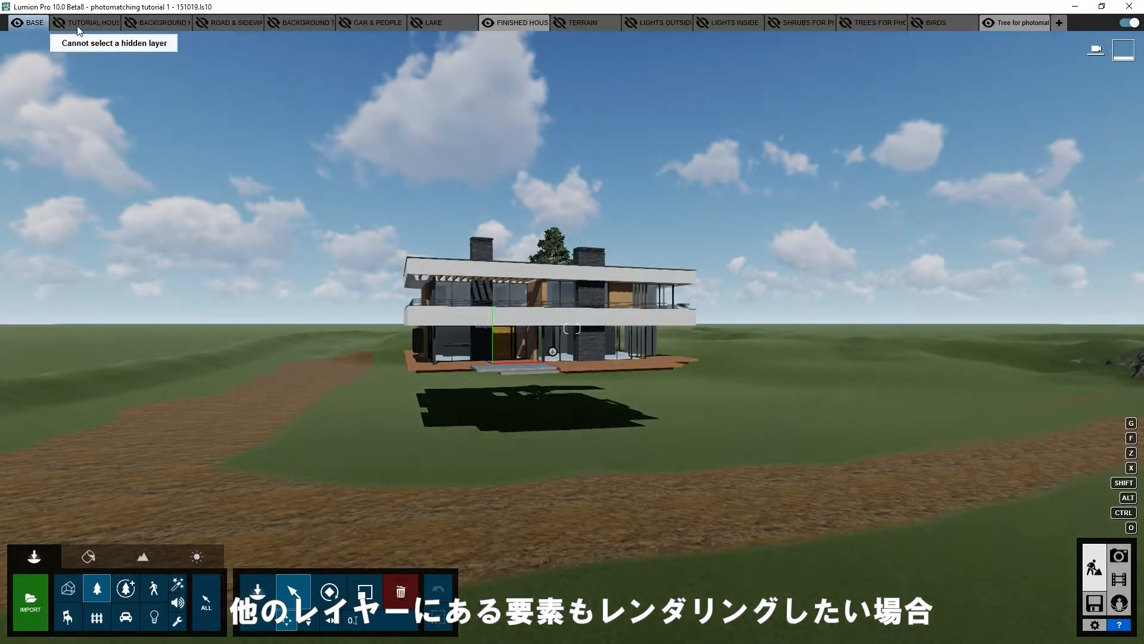
Show the third layer, road and sidewalk, BACKGROUND TREES, CAR & PEOPLE, TERRAIN and BIRDS layers, and hide the photomatch tree layer.
click(134, 20)
click(201, 23)
click(273, 22)
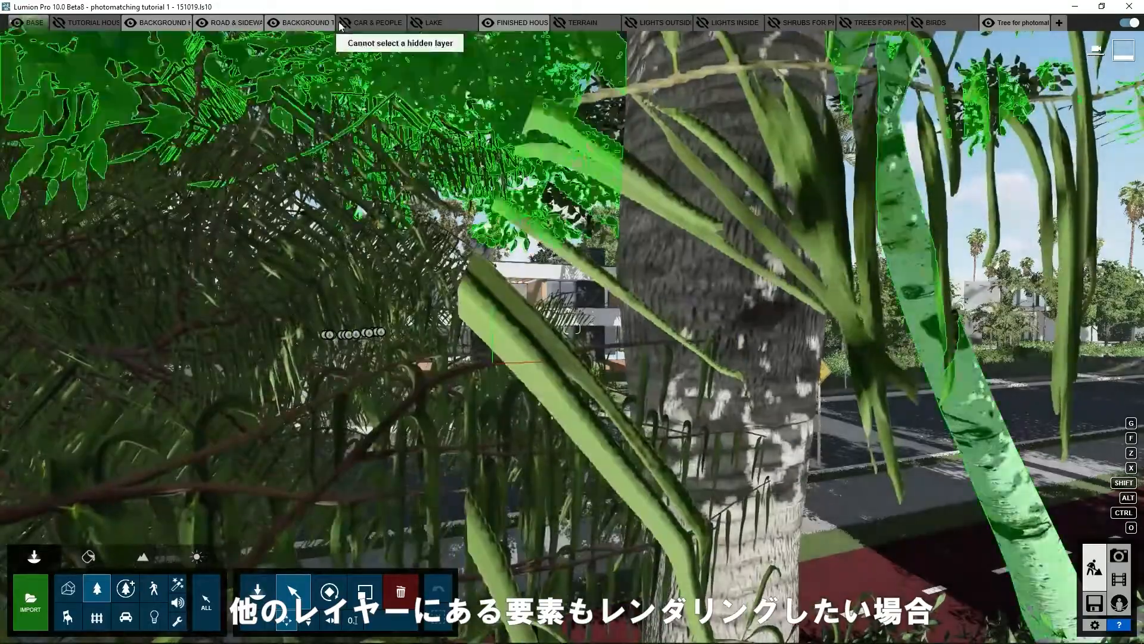
click(348, 24)
click(559, 23)
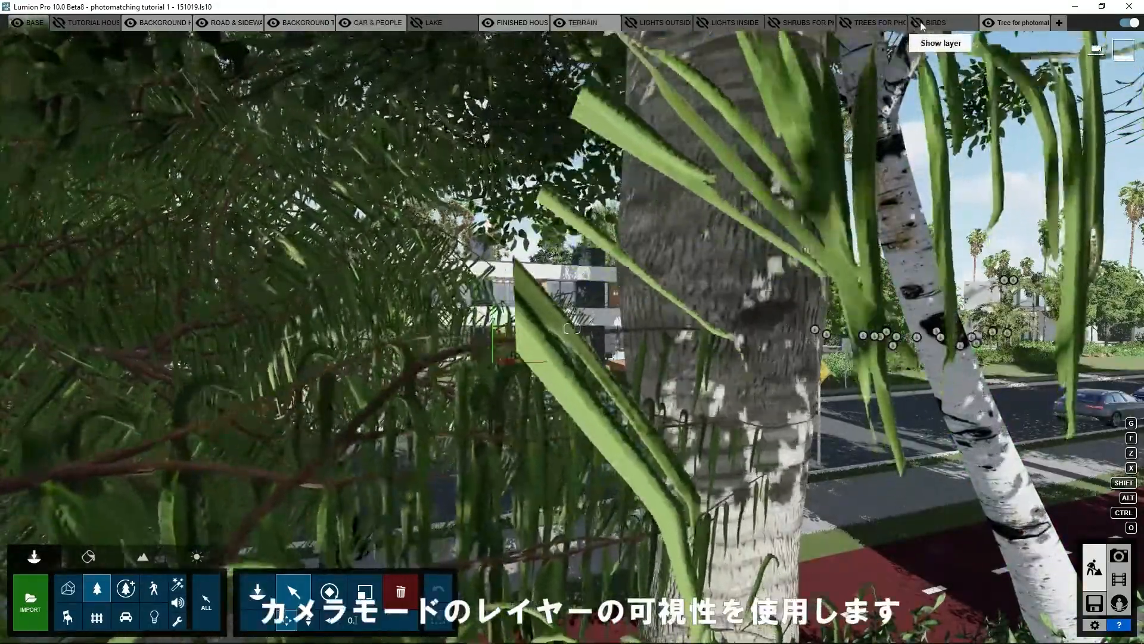
click(917, 23)
click(989, 23)
Return to the photo and add a Layer Visibility effect from the Objects category.
click(1119, 555)
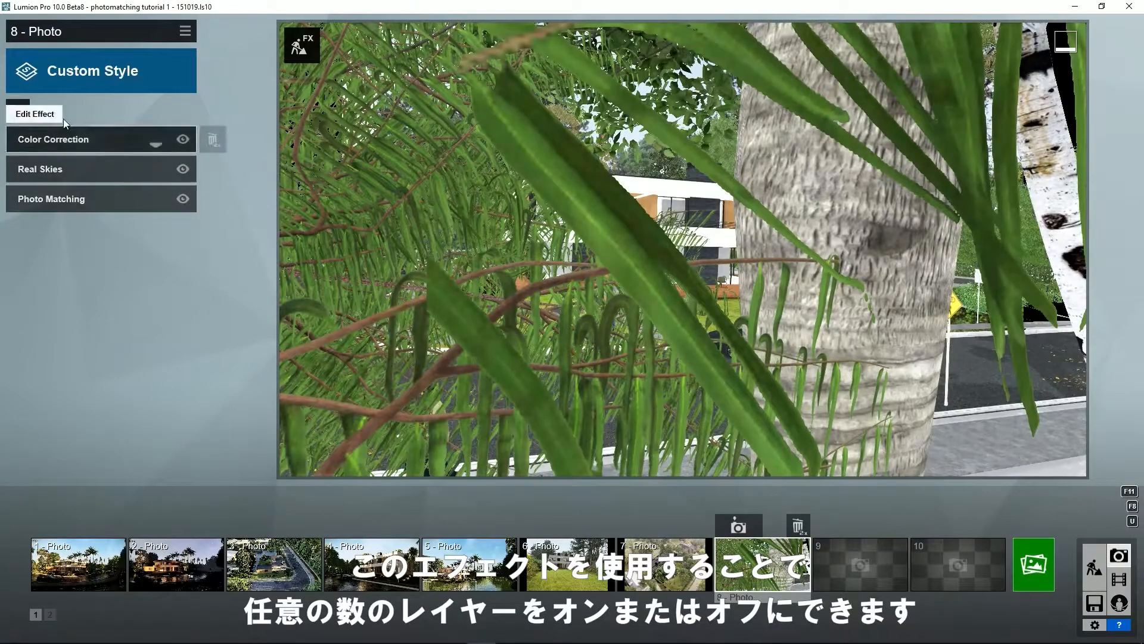
click(18, 111)
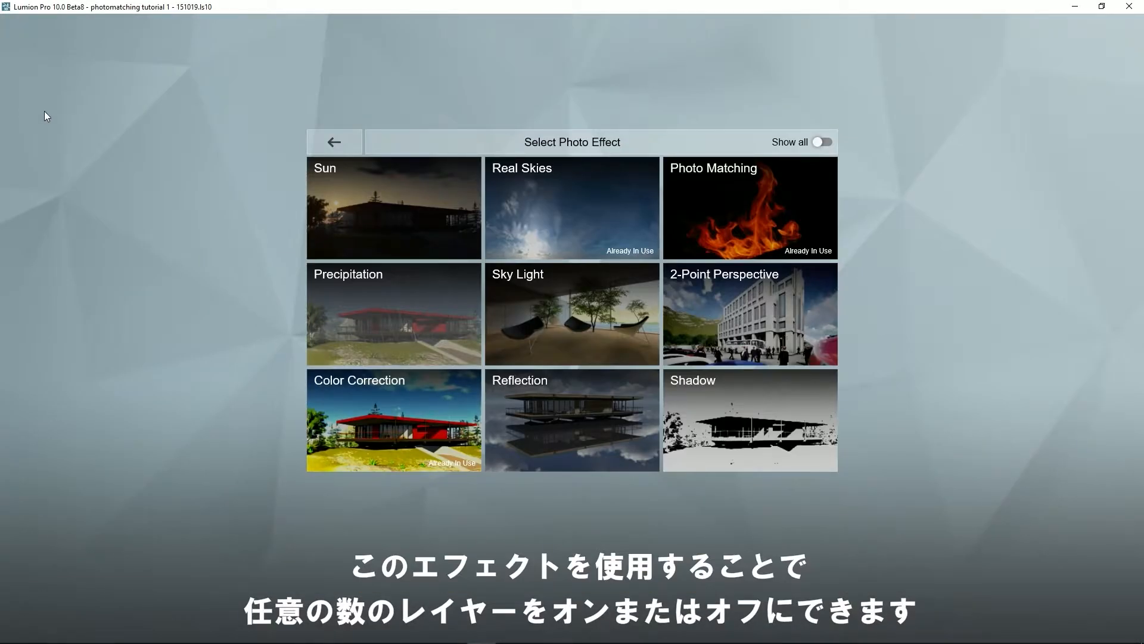
click(823, 142)
click(347, 244)
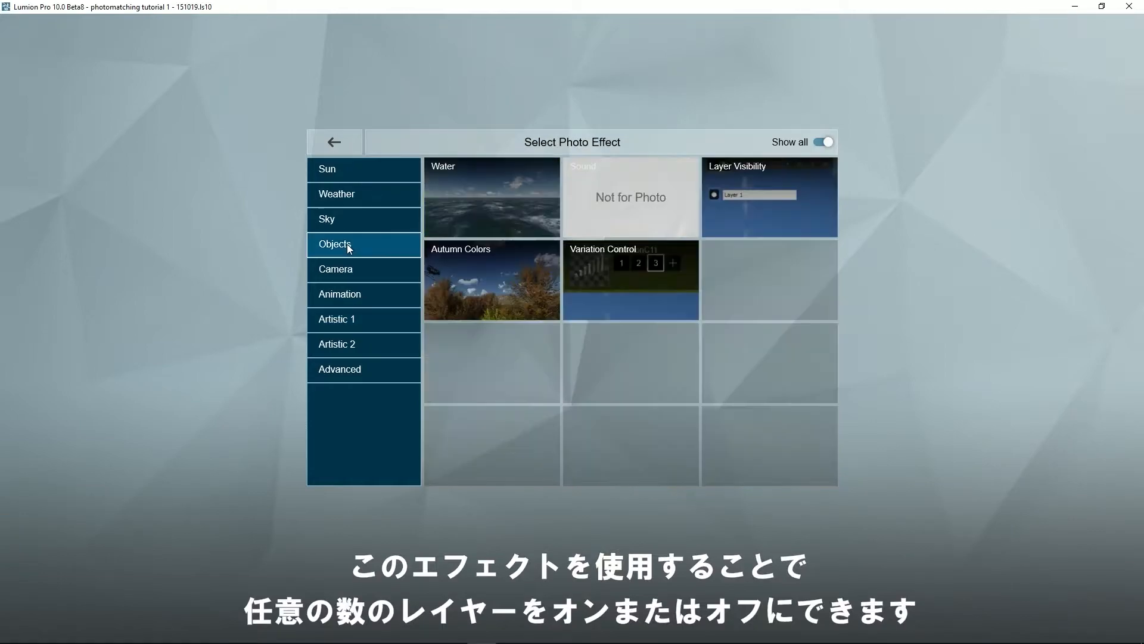
click(729, 201)
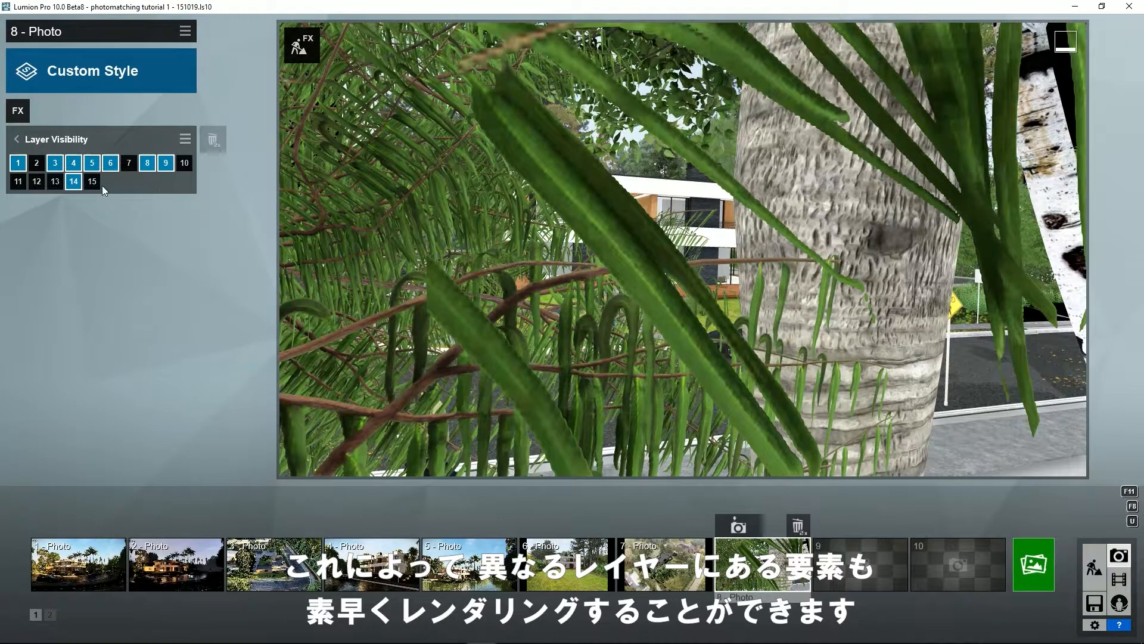
Switch off layers 3, 4, 5, 6, 9 and 14 in the Layer Visibility effect, keeping layers 1 and 8 on, and go full screen.
click(55, 165)
click(73, 164)
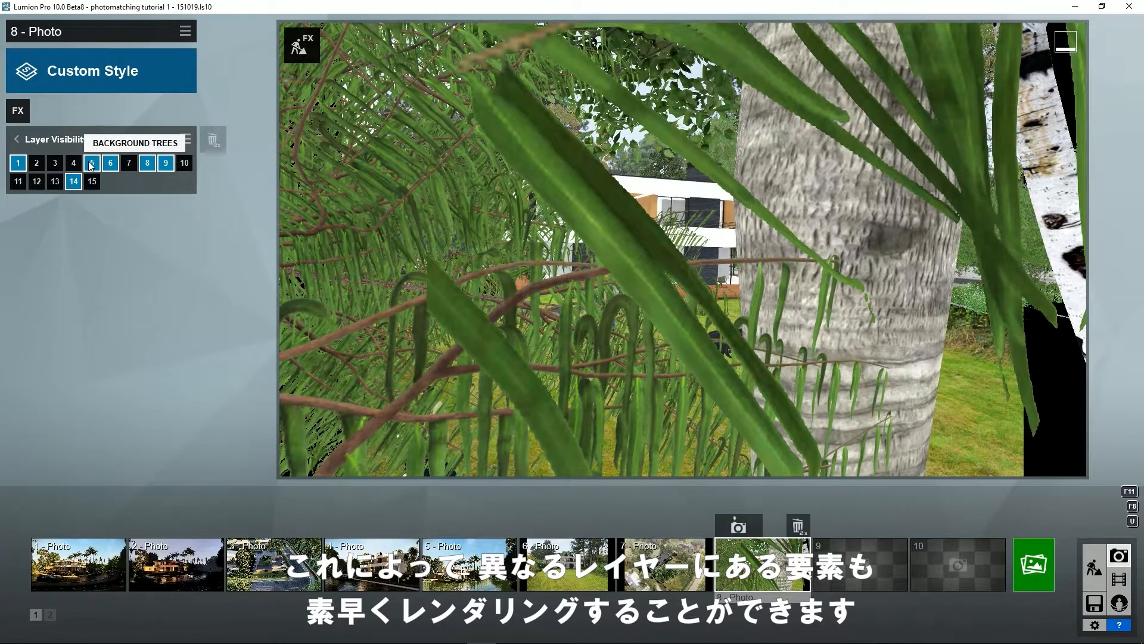
click(92, 163)
click(111, 163)
click(141, 165)
click(165, 166)
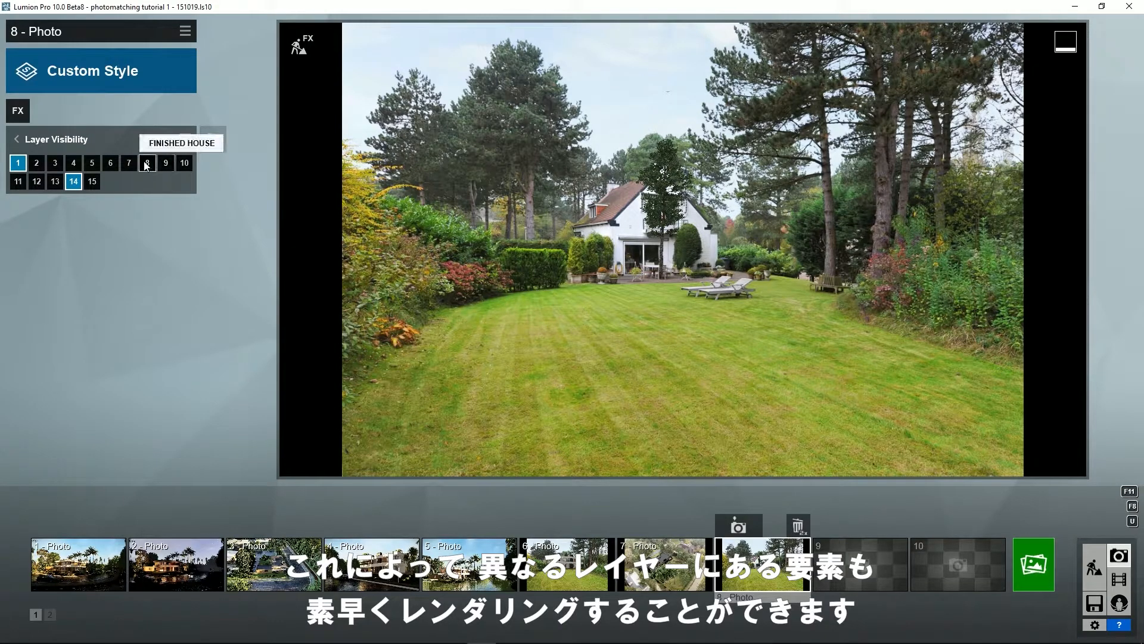
click(146, 165)
click(73, 181)
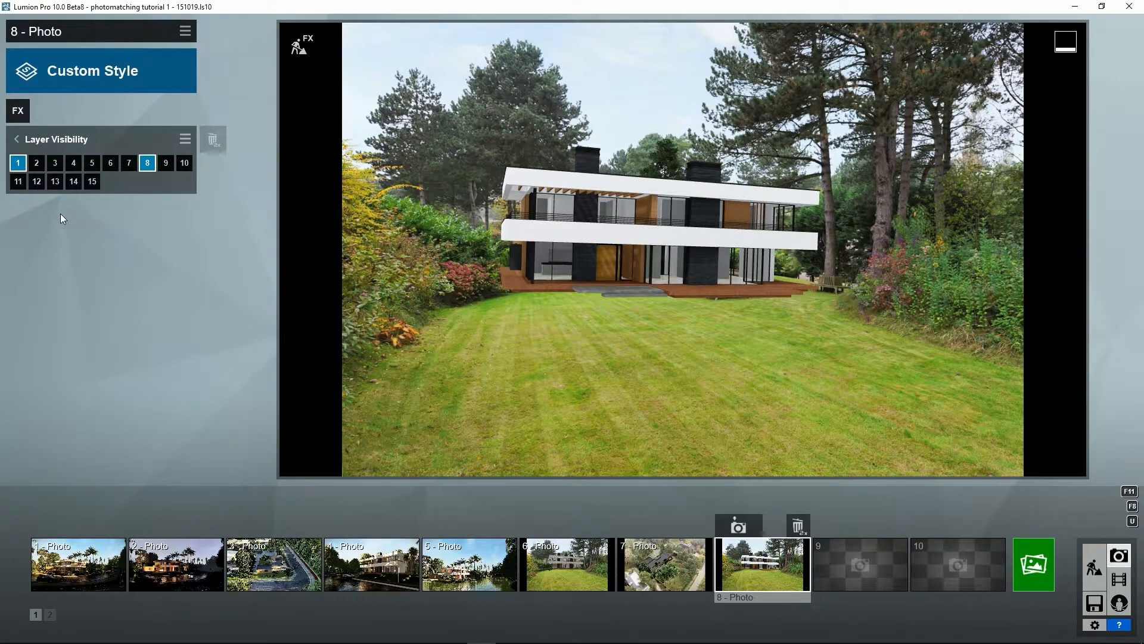
key(F11)
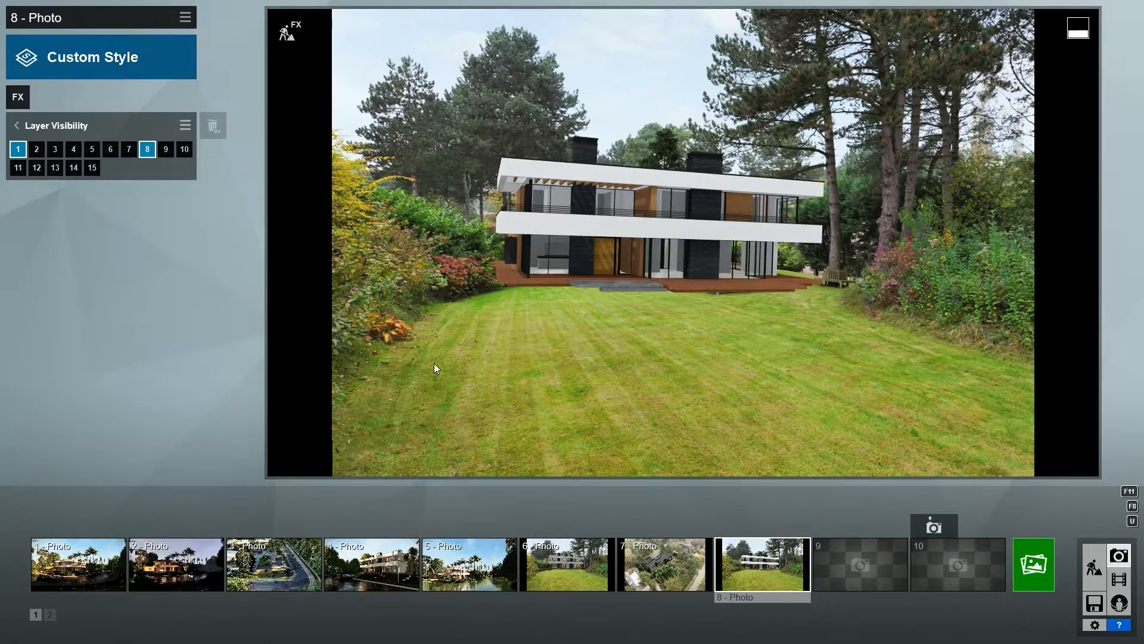
Open the Photo Matching effect's editor to examine which layers' objects it displays, and close it again.
click(16, 126)
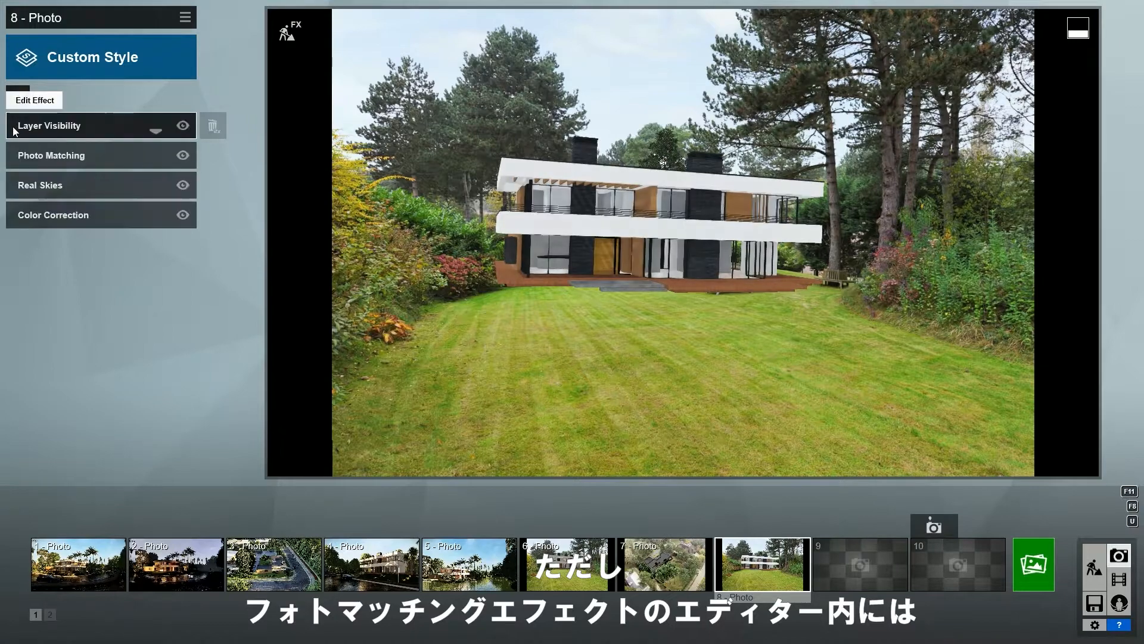
click(39, 156)
click(37, 162)
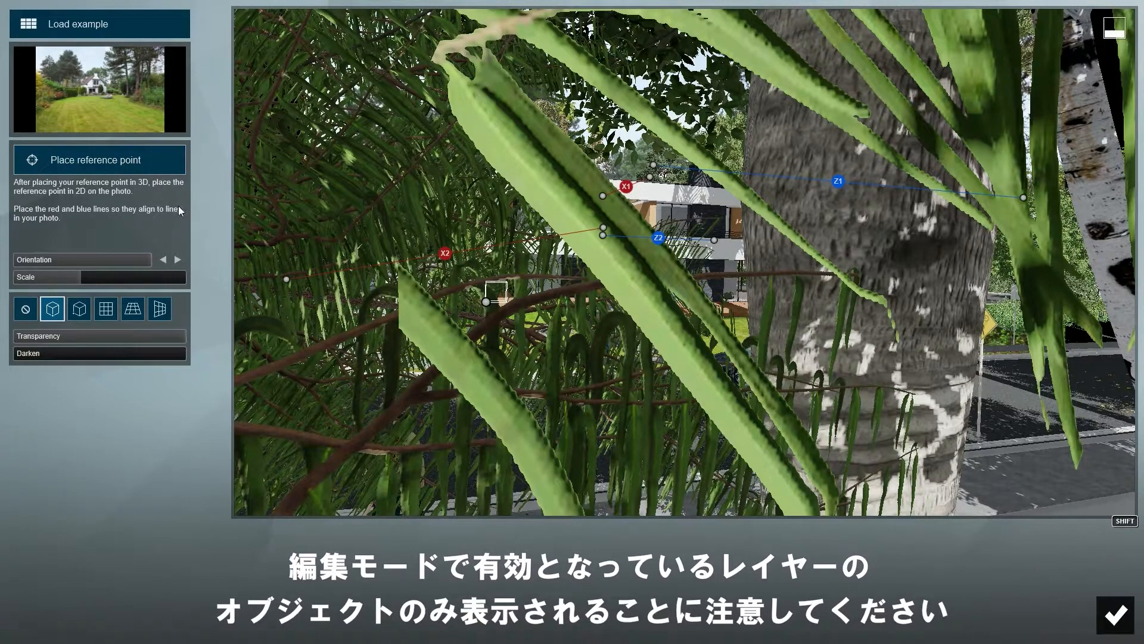
click(1107, 615)
Hide layers 3 to 6 and the TERRAIN layer in Build mode, then reopen the photo's Photo Matching editor.
click(1094, 566)
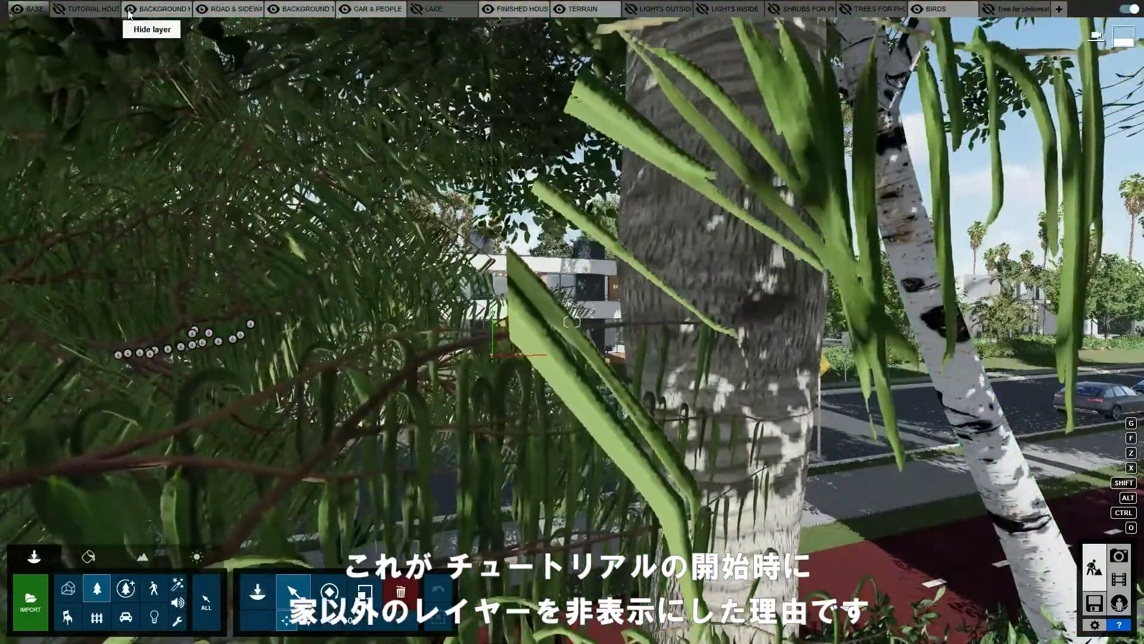
click(130, 9)
click(202, 9)
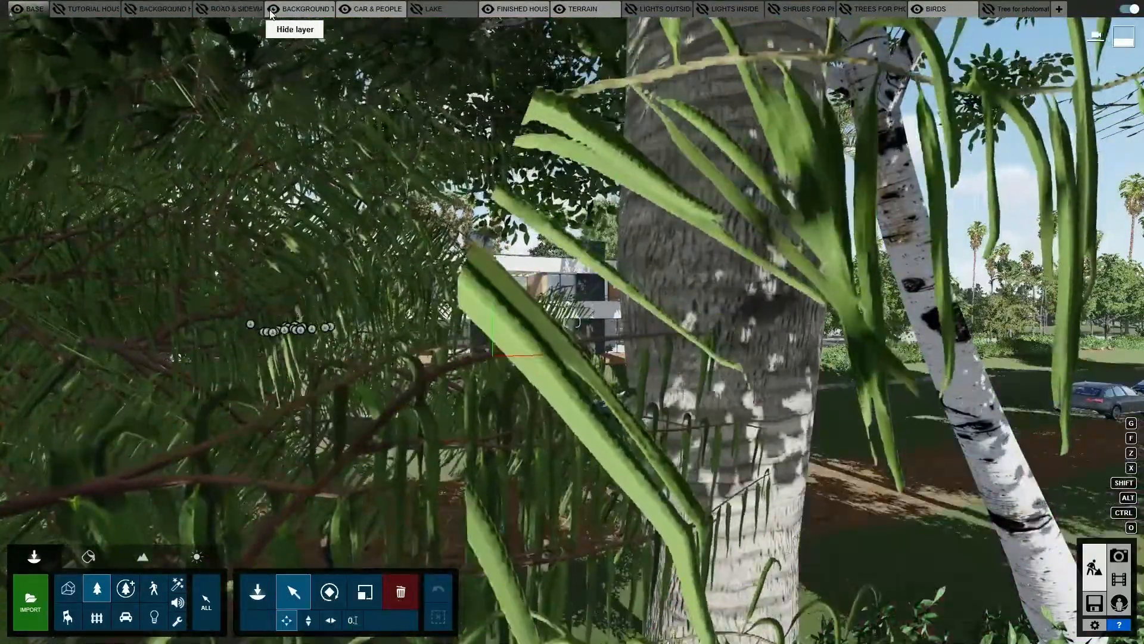
click(271, 9)
click(345, 9)
click(578, 12)
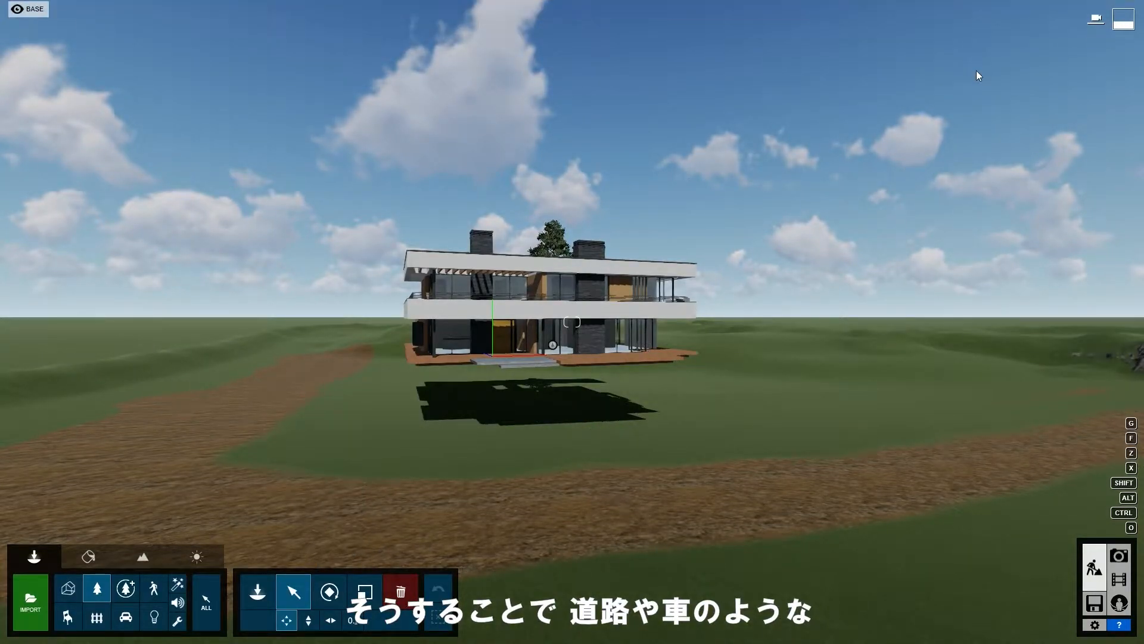
click(1119, 555)
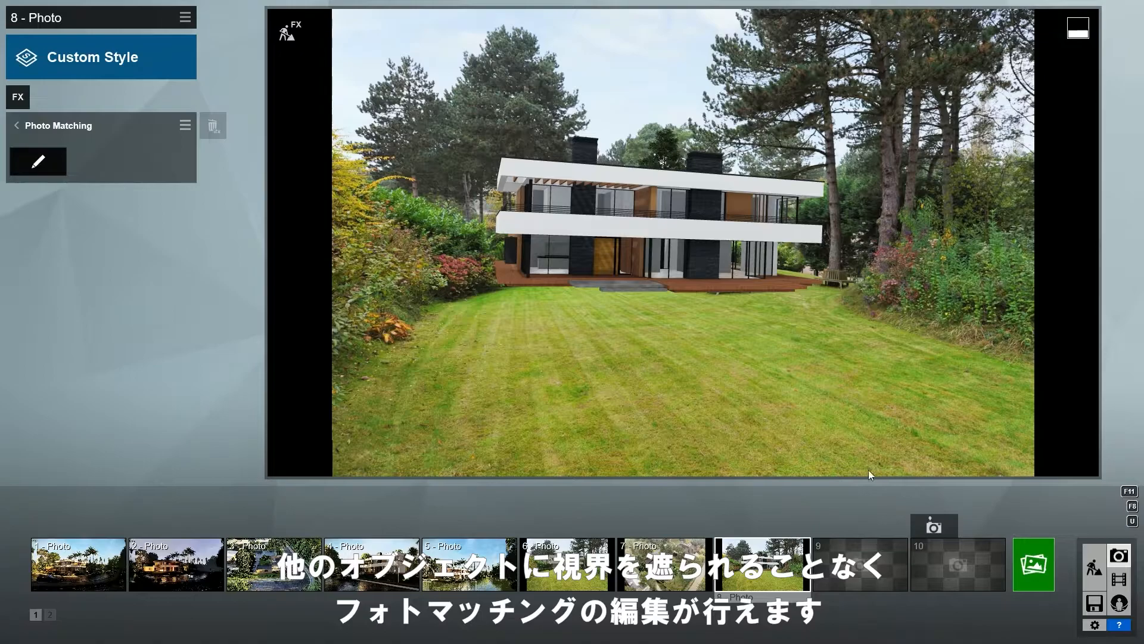
click(49, 169)
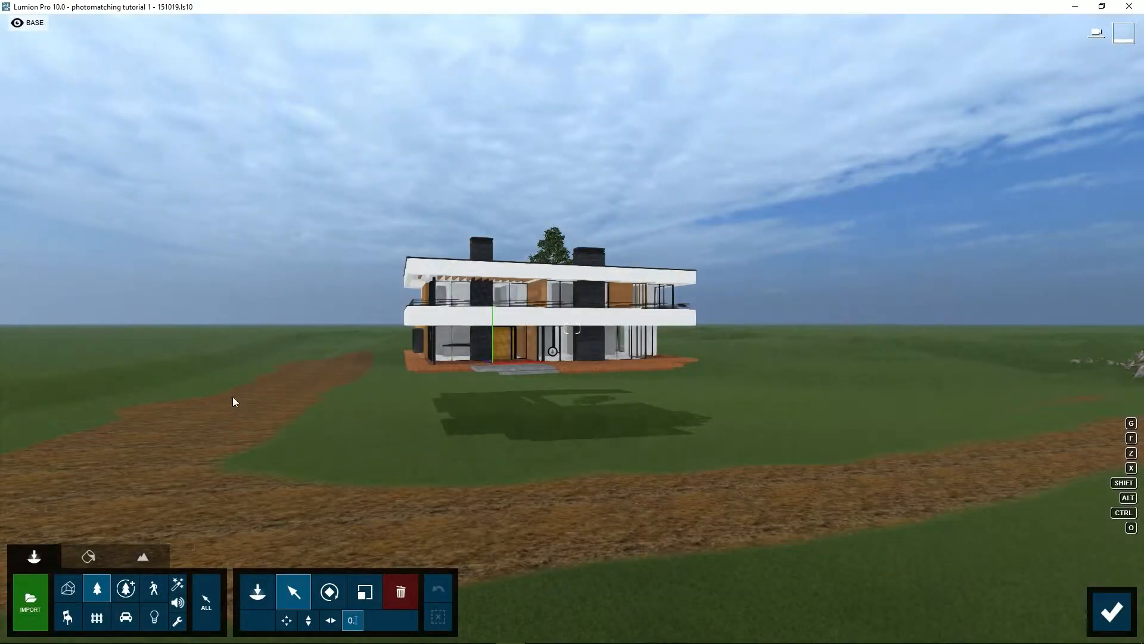
Place bushes from page 2 of the broadleaf trees in the Nature library at both ends of the house.
click(96, 588)
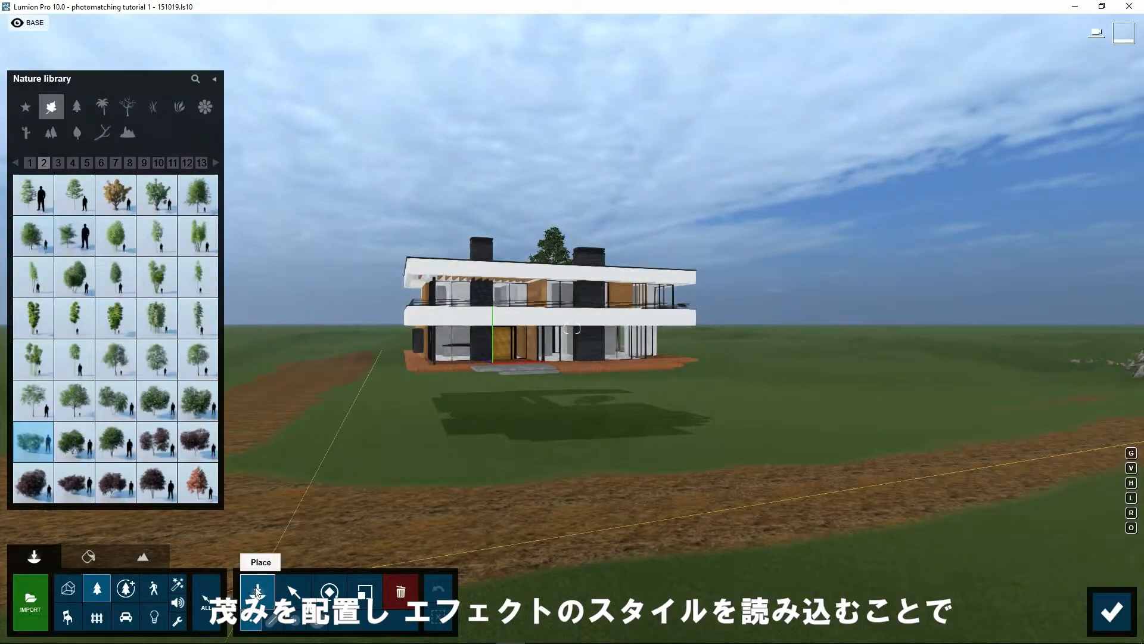
click(45, 452)
right_drag(416, 377, 415, 477)
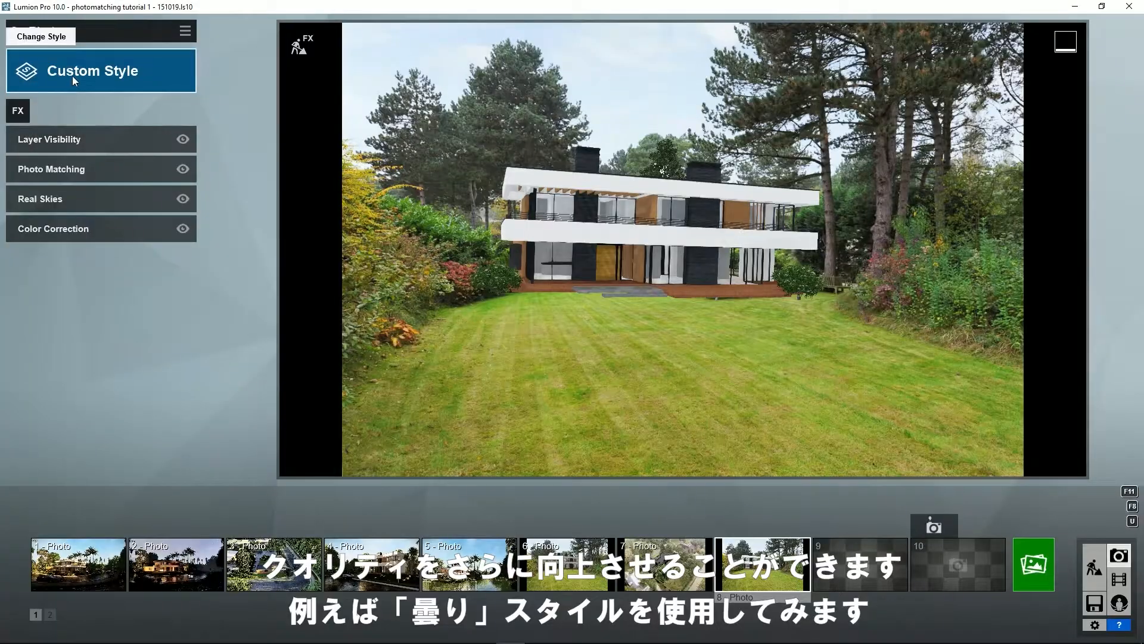
Apply the Overcast style to the photo and slightly lower Limit high in its Color Correction effect.
click(72, 79)
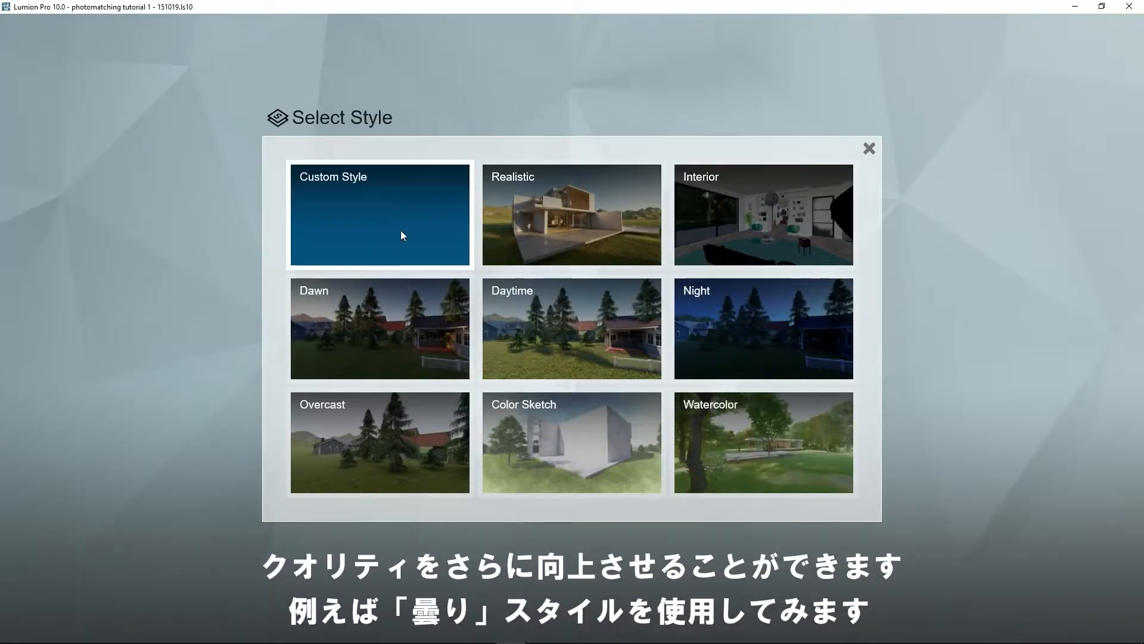
click(383, 420)
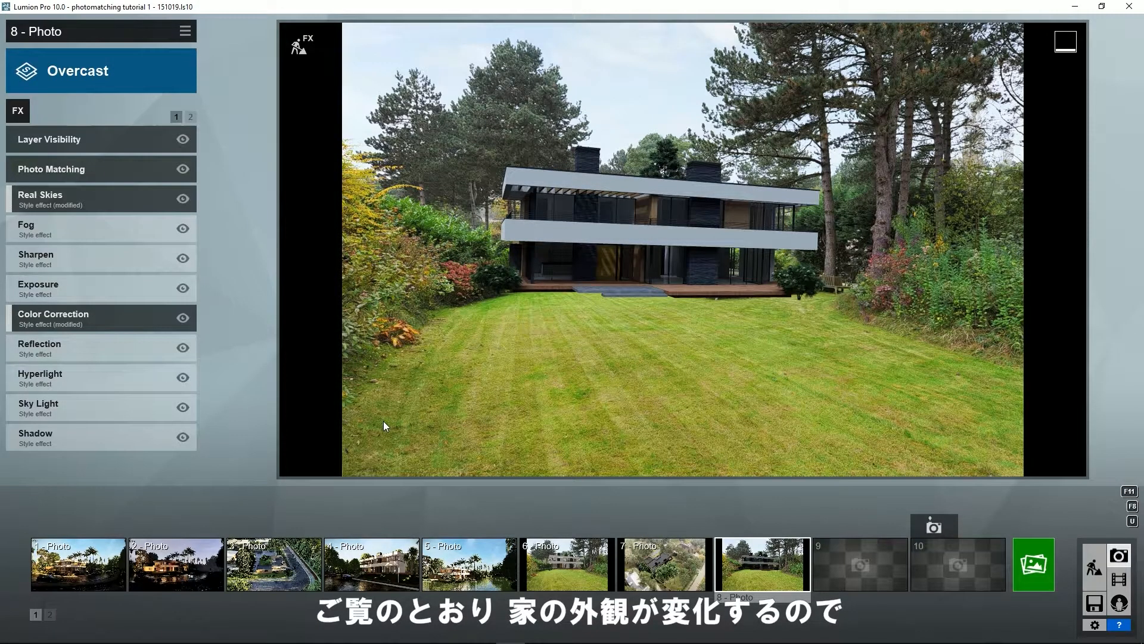
click(152, 319)
drag(129, 297, 112, 297)
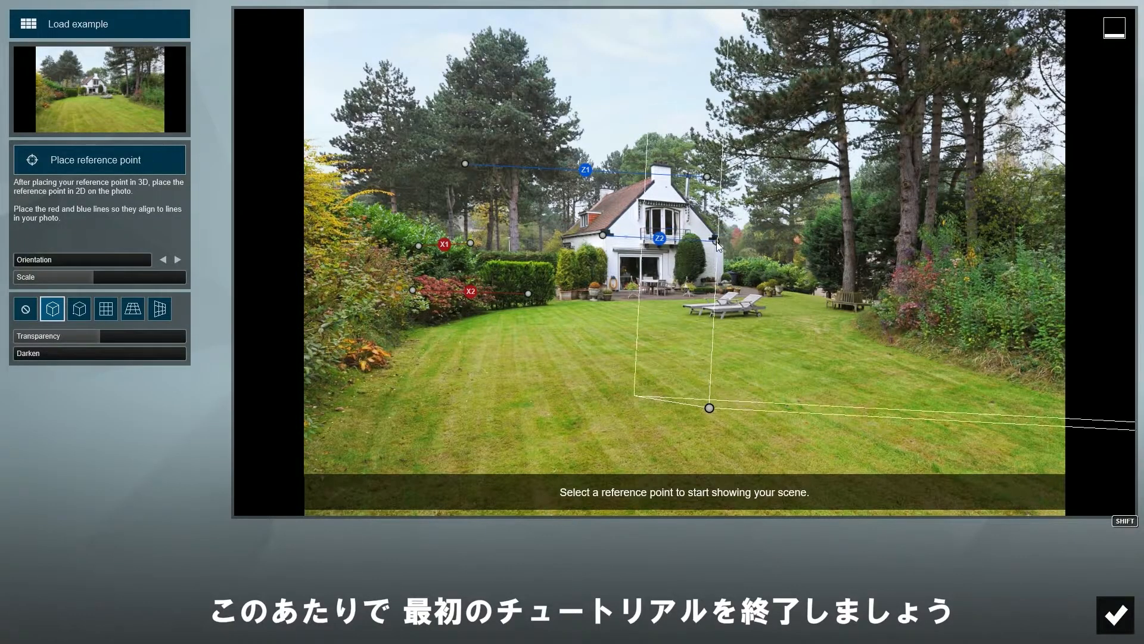
Align the blue guide lines with the old house in the photo, and fit the model using Scale 0.3549x and a shifted reference point.
drag(717, 241, 672, 166)
drag(465, 163, 655, 165)
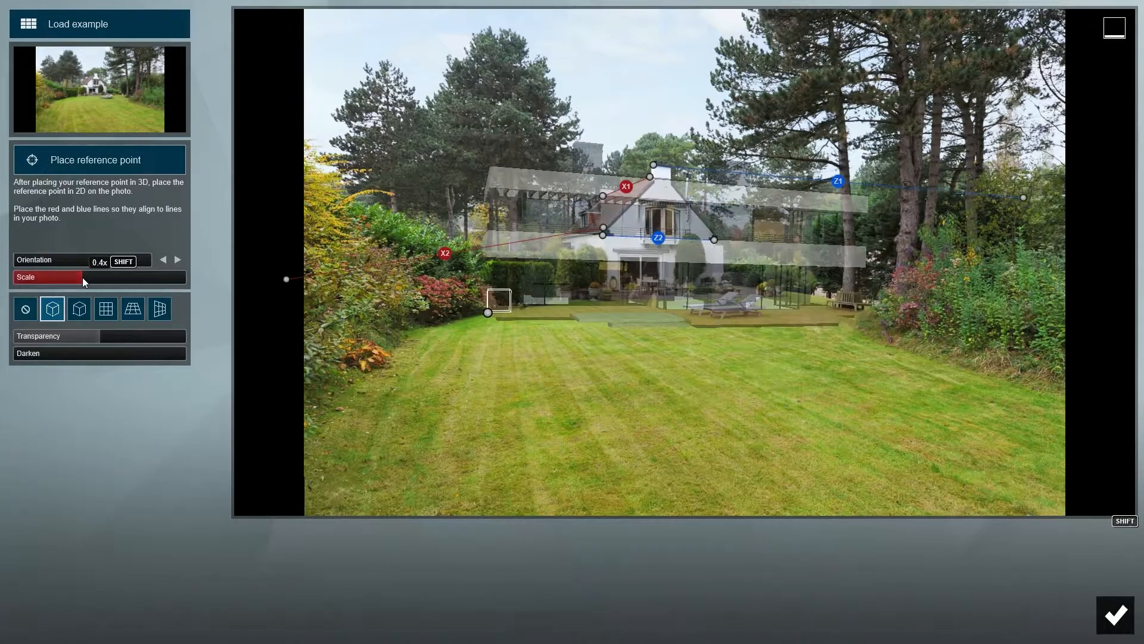
drag(35, 285, 3, 293)
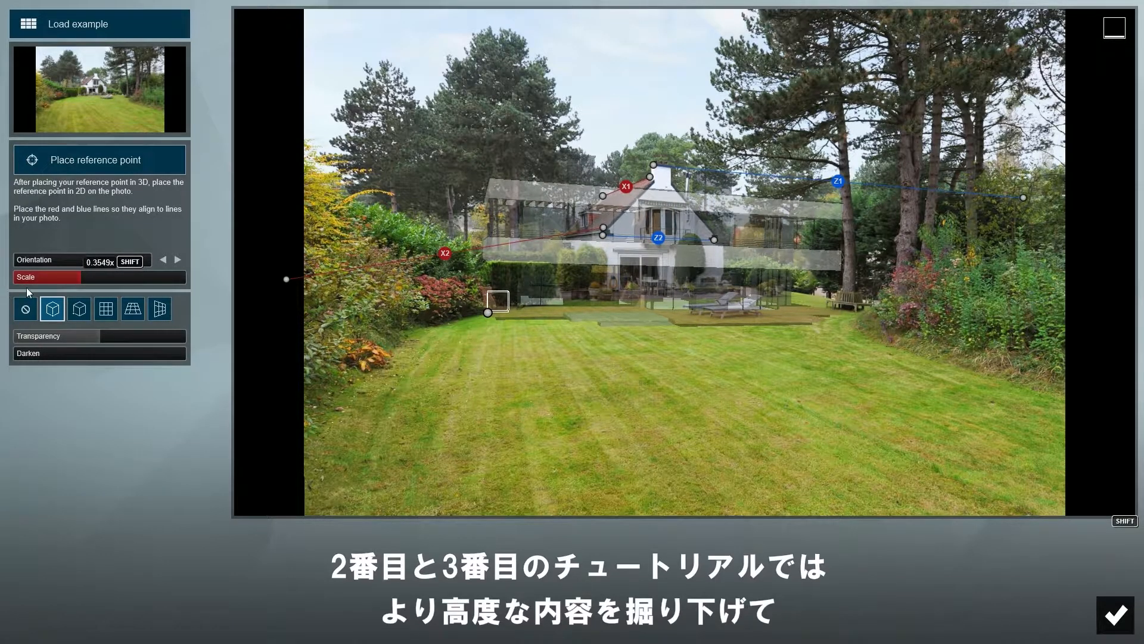
drag(490, 311, 459, 308)
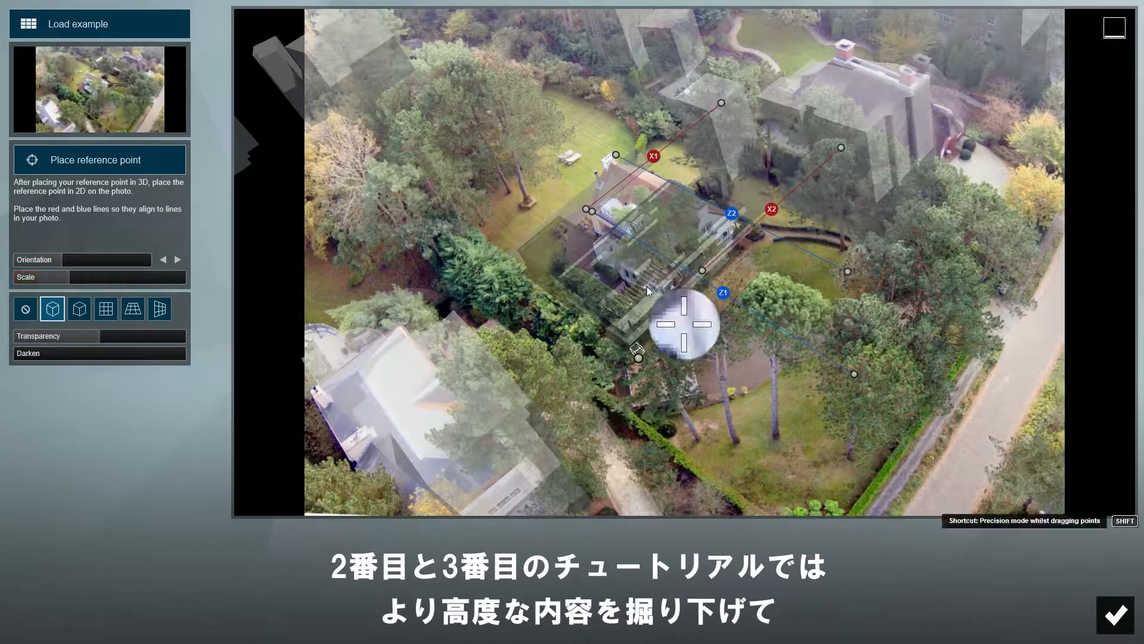
Shift the reference point on the aerial photo, and place copies of the EuropeanAspen XL2 tree in front of the house in the scene.
drag(638, 357, 622, 380)
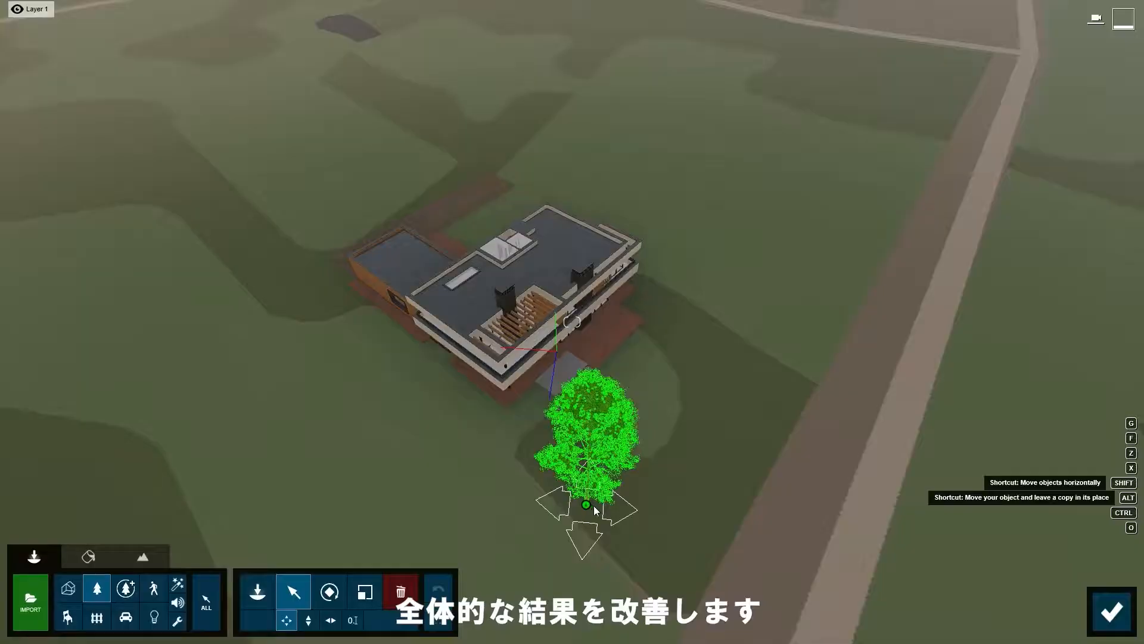
click(585, 505)
drag(636, 516, 693, 528)
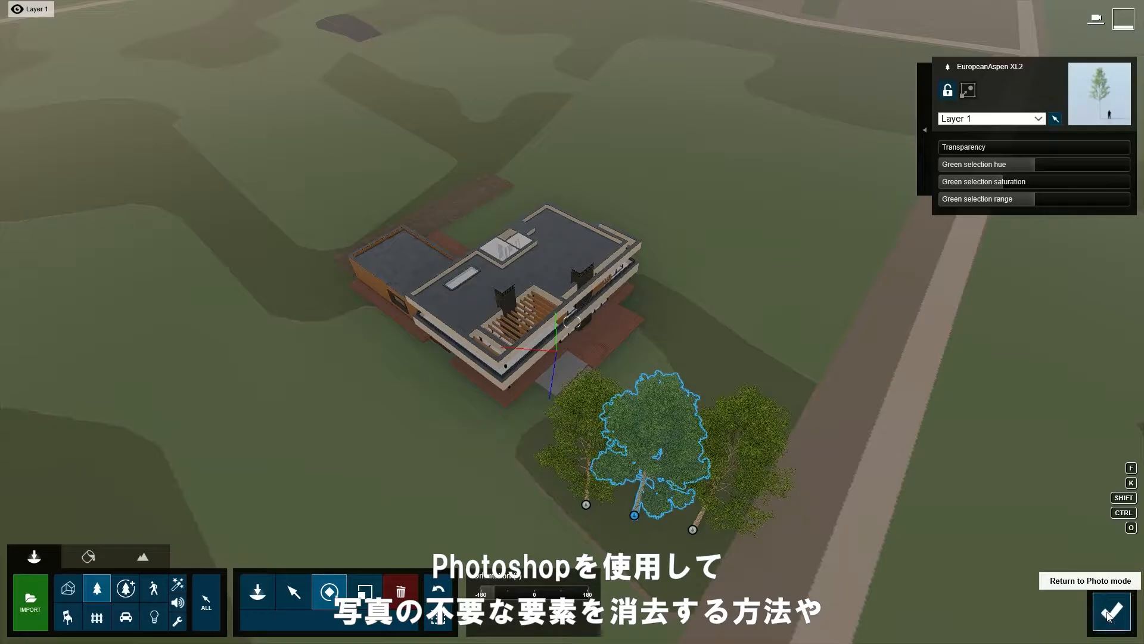
click(1109, 614)
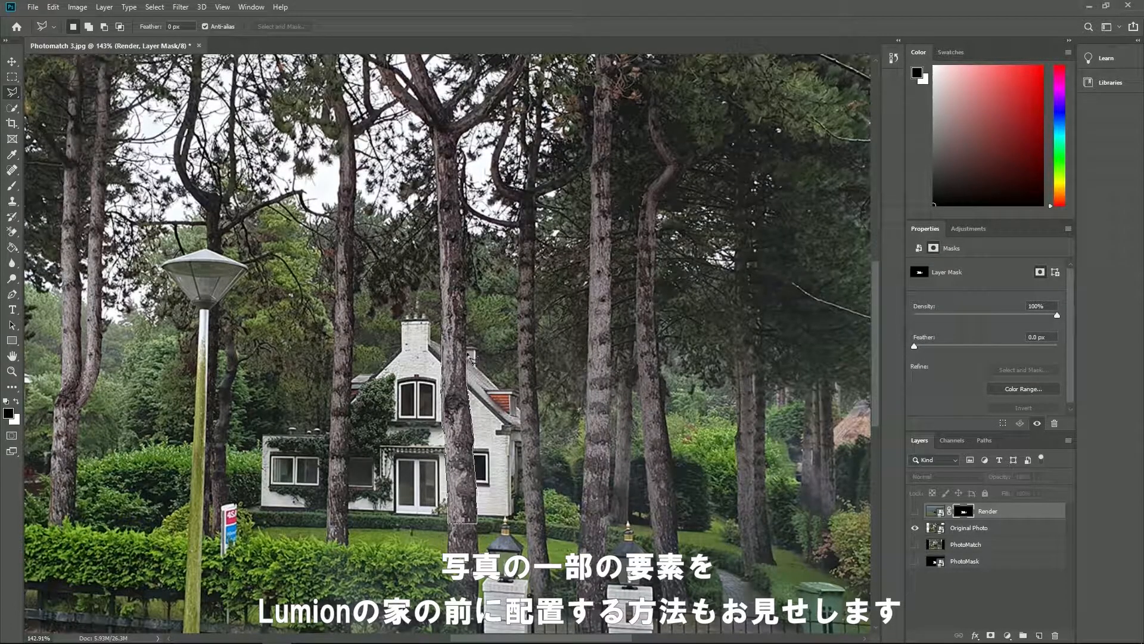
In Photoshop, finish the lasso selection around the pine trunk, show the Render layer and fill the selection with black on its mask.
click(466, 333)
click(443, 333)
click(915, 510)
key(g)
click(451, 391)
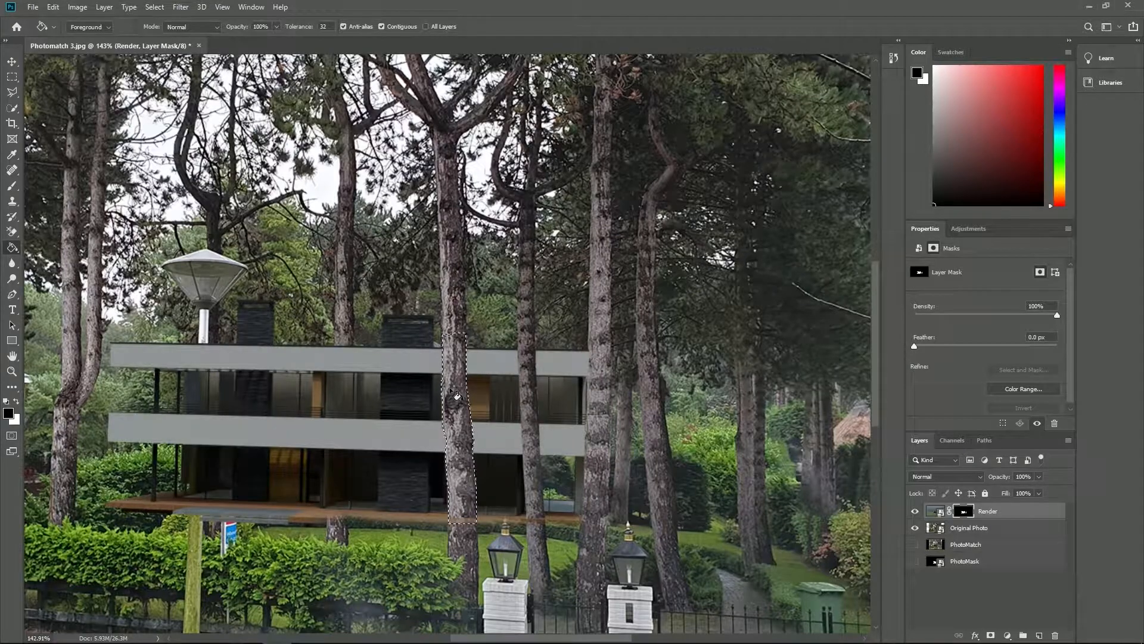